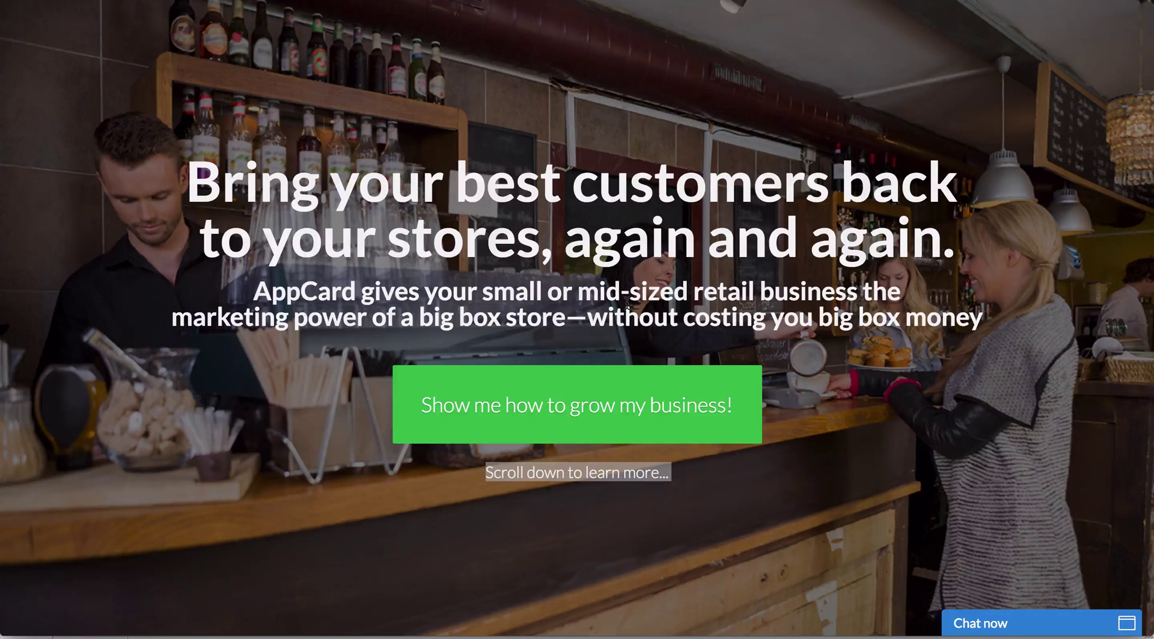
Switch from the AppCard page in Chrome to the Landing Page Audit workbook in Excel.
key(super+Tab)
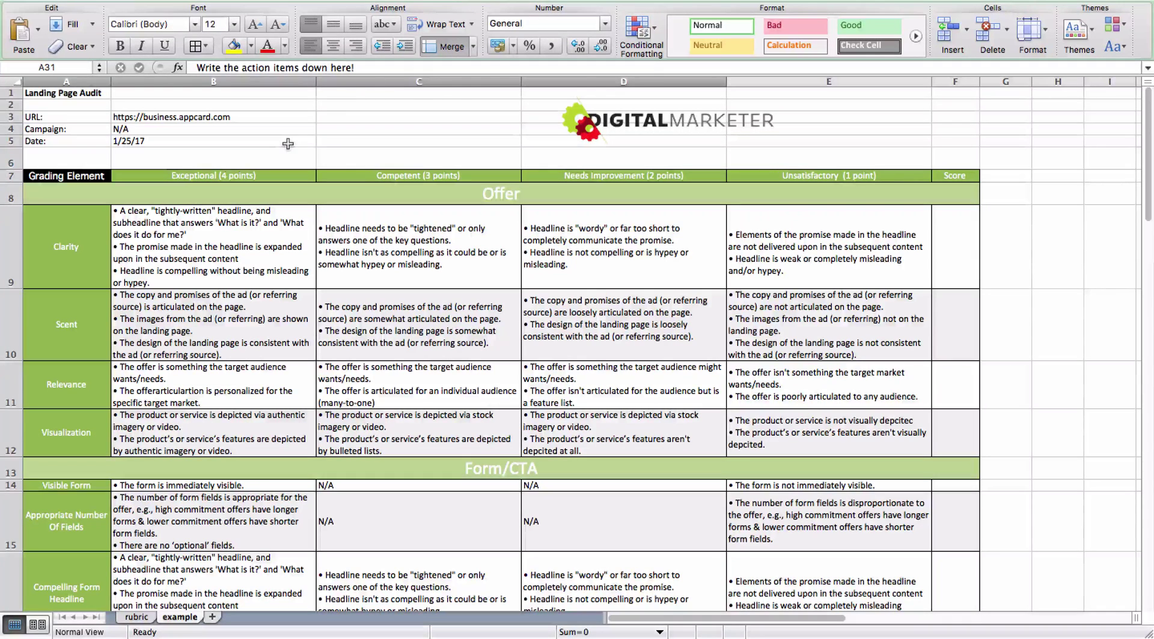
click(195, 122)
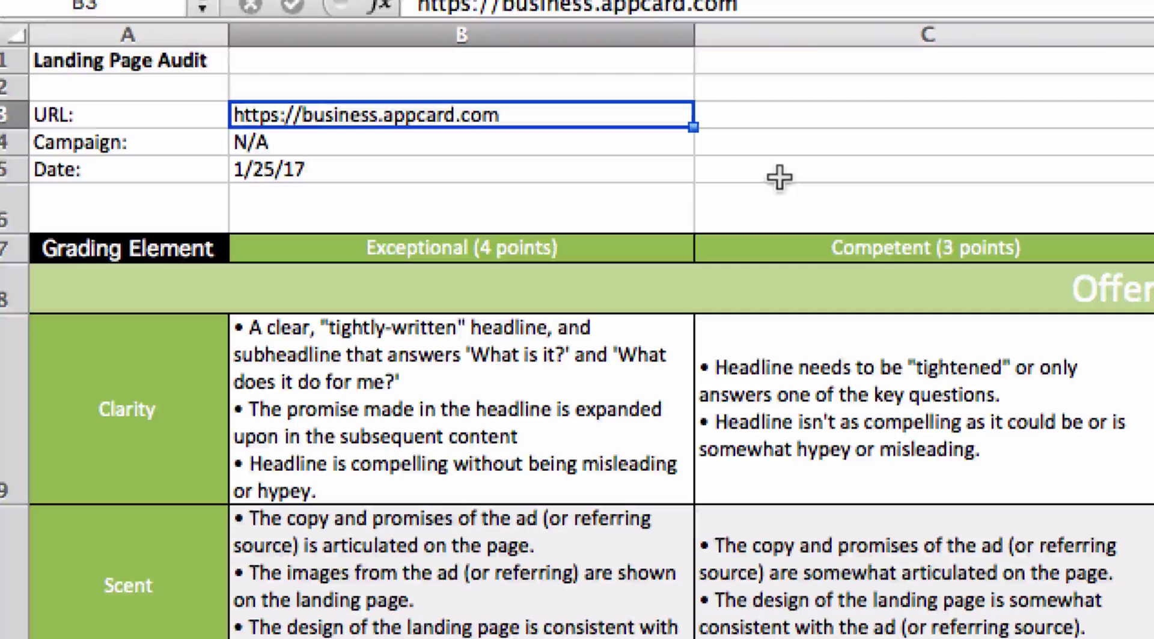
click(358, 150)
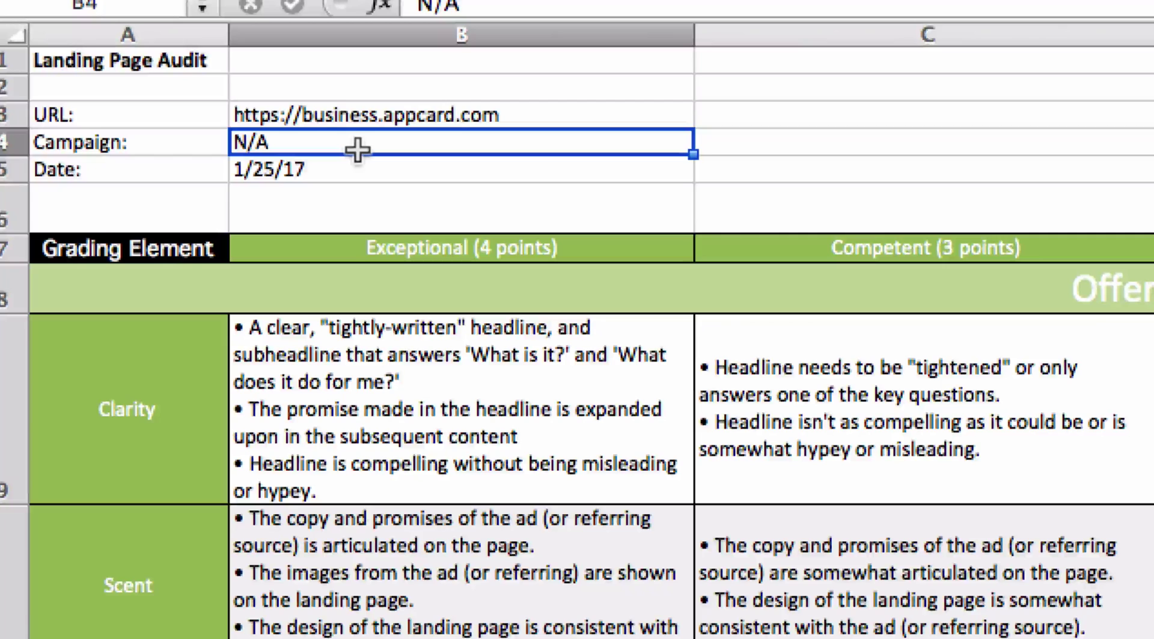
click(326, 180)
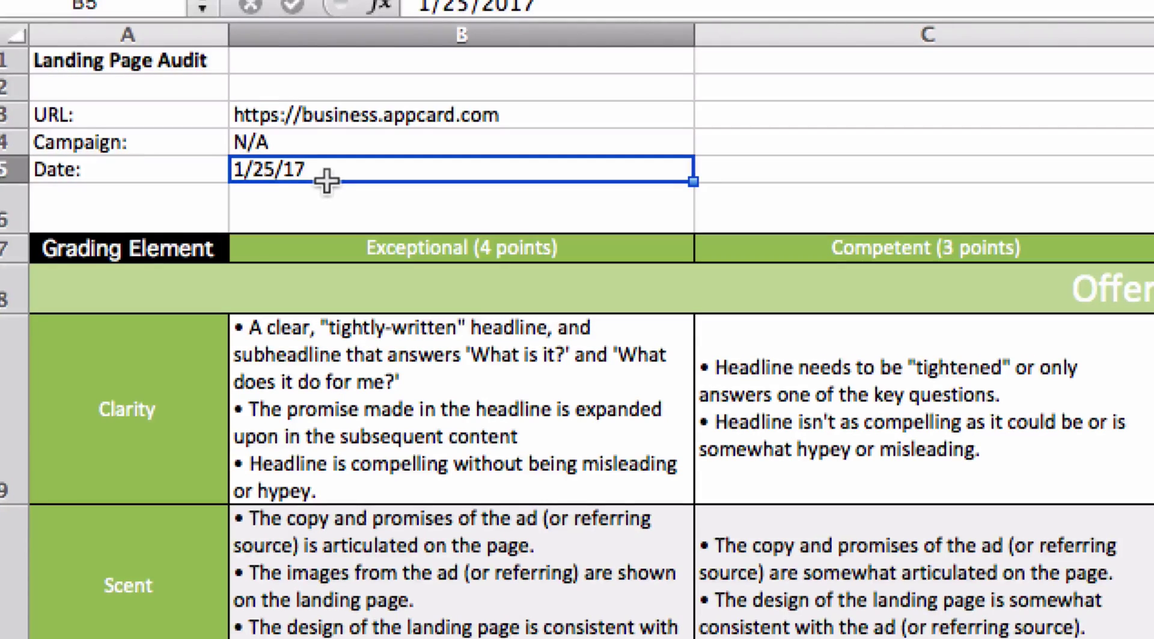
click(528, 292)
scroll(528, 293, down, 3)
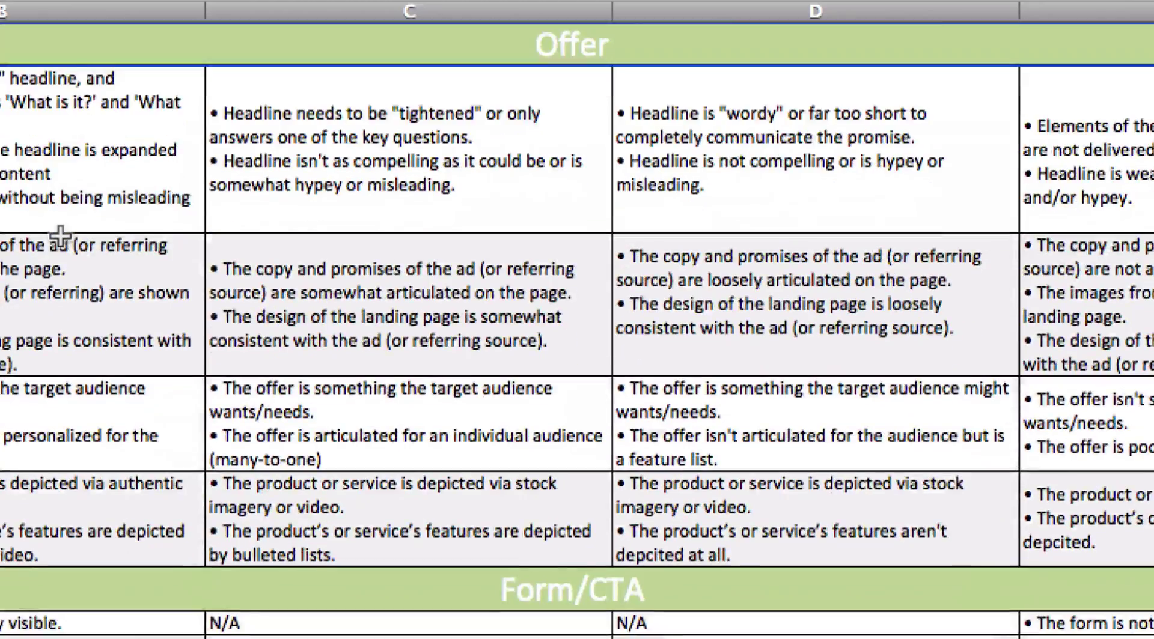
scroll(489, 600, down, 2)
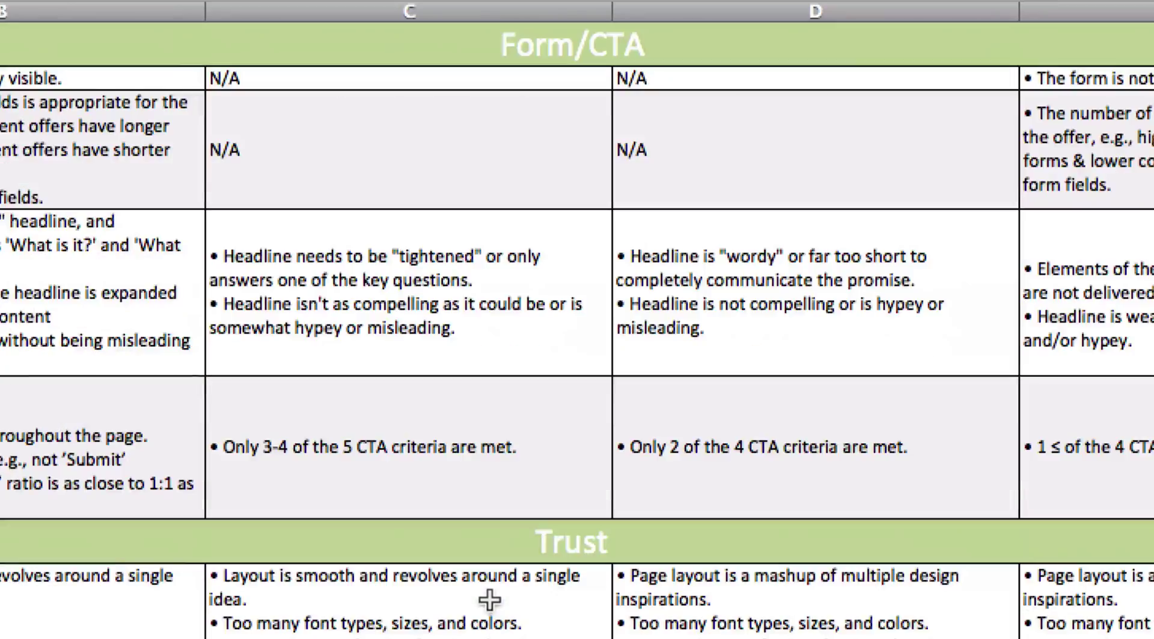
scroll(489, 600, down, 5)
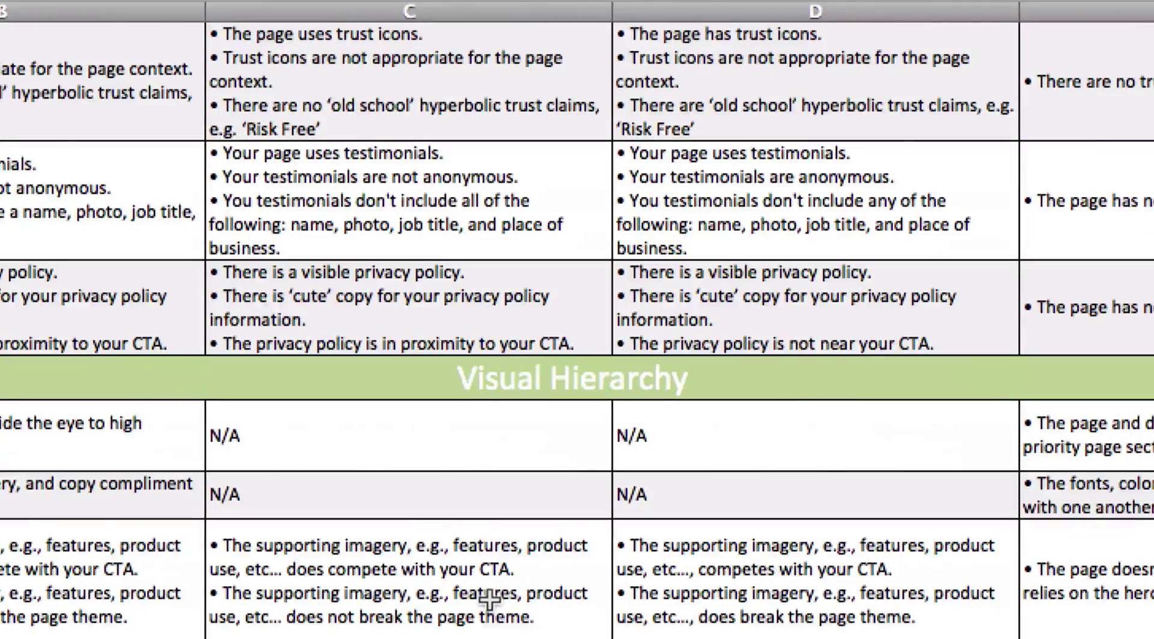
scroll(489, 599, up, 10)
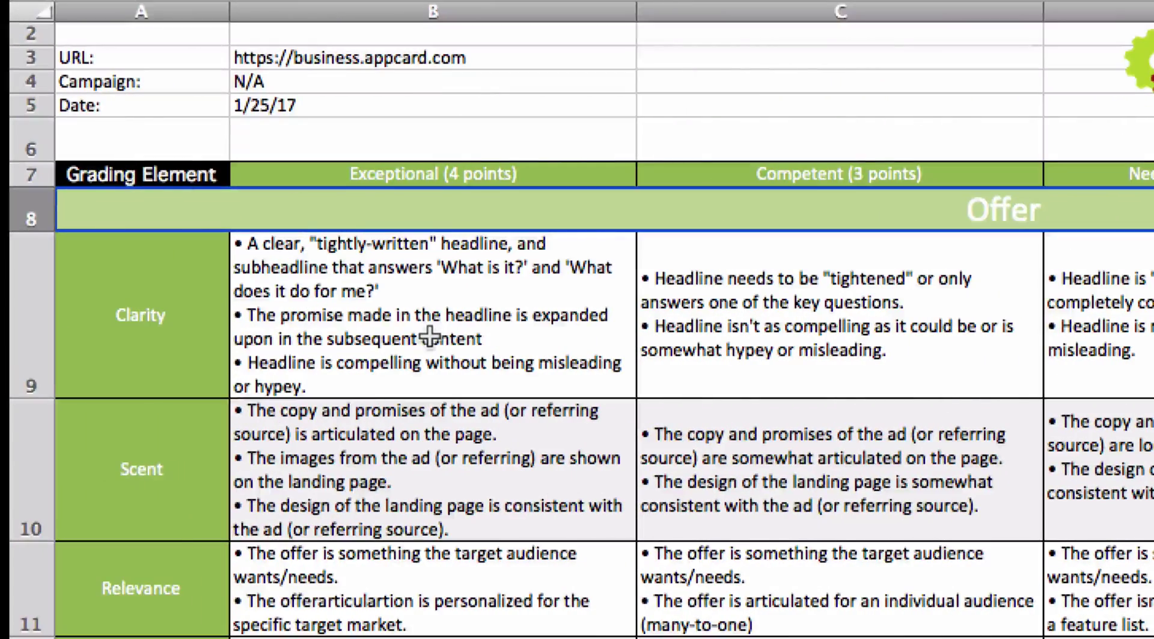
click(3, 334)
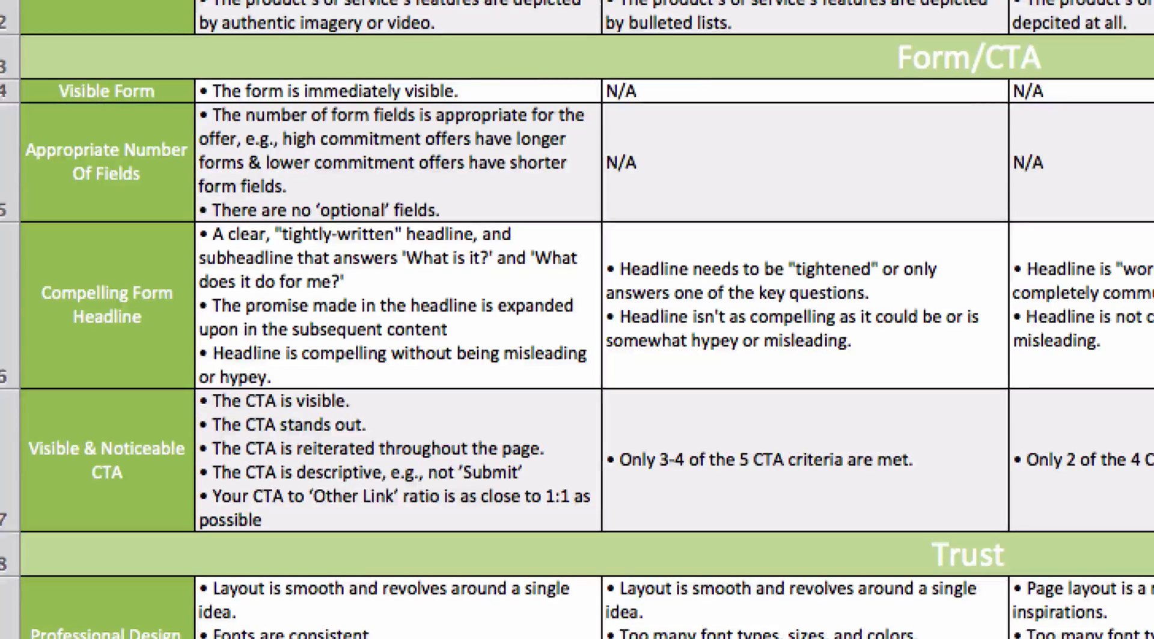
Scroll back up the Landing Page Audit sheet before returning to the AppCard page.
scroll(577, 320, up, 5)
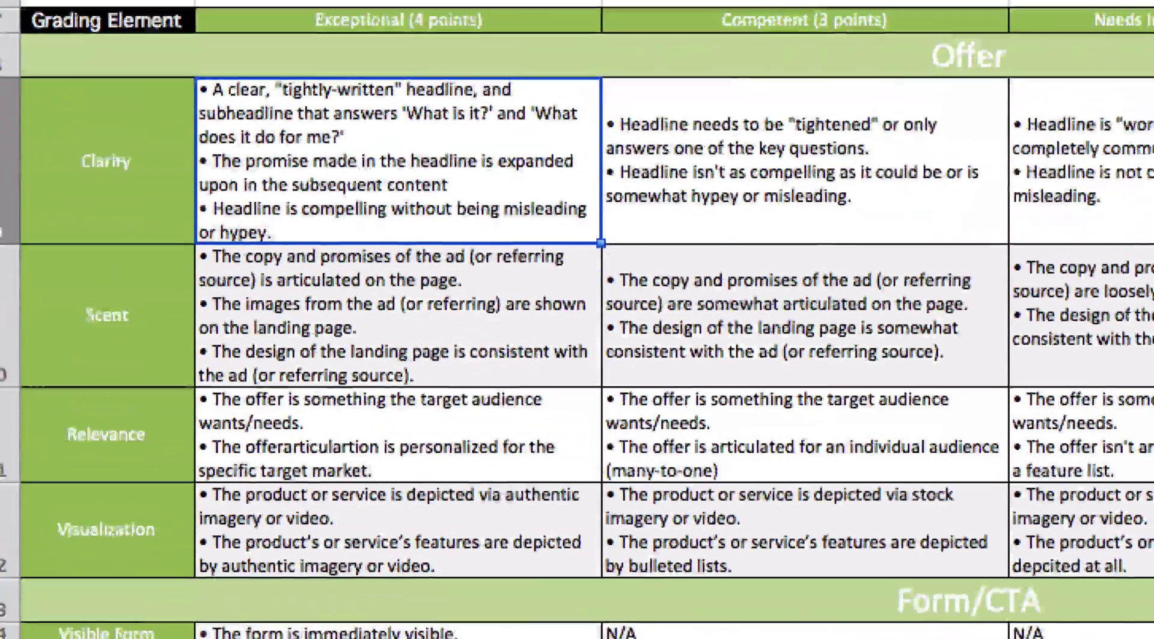
scroll(12, 395, up, 3)
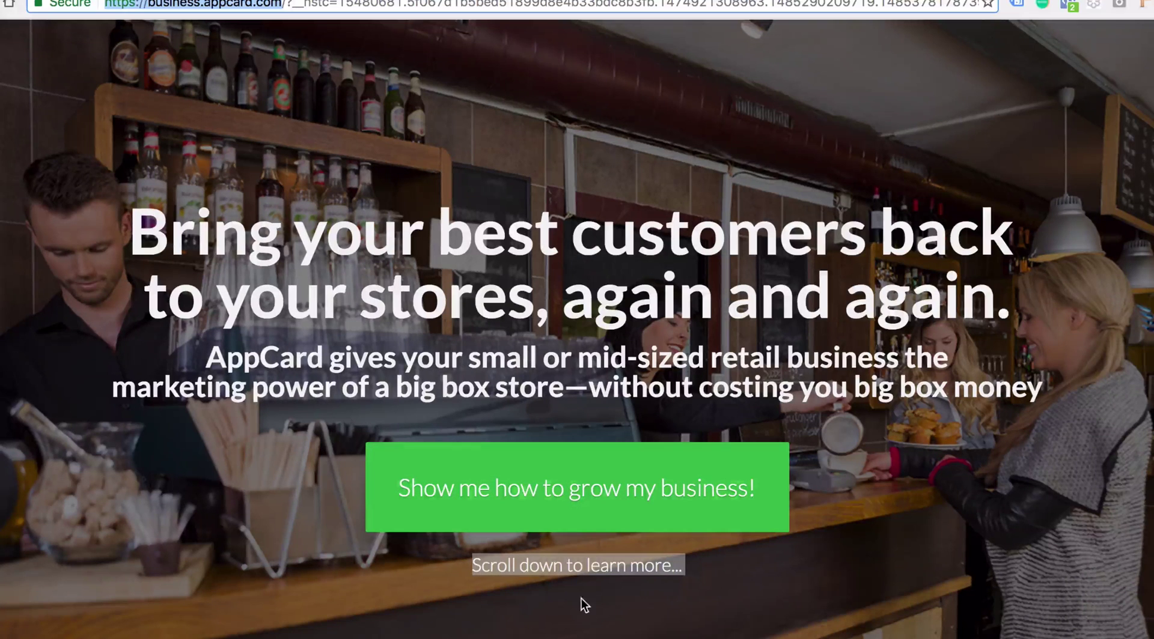
click(552, 572)
triple_click(543, 567)
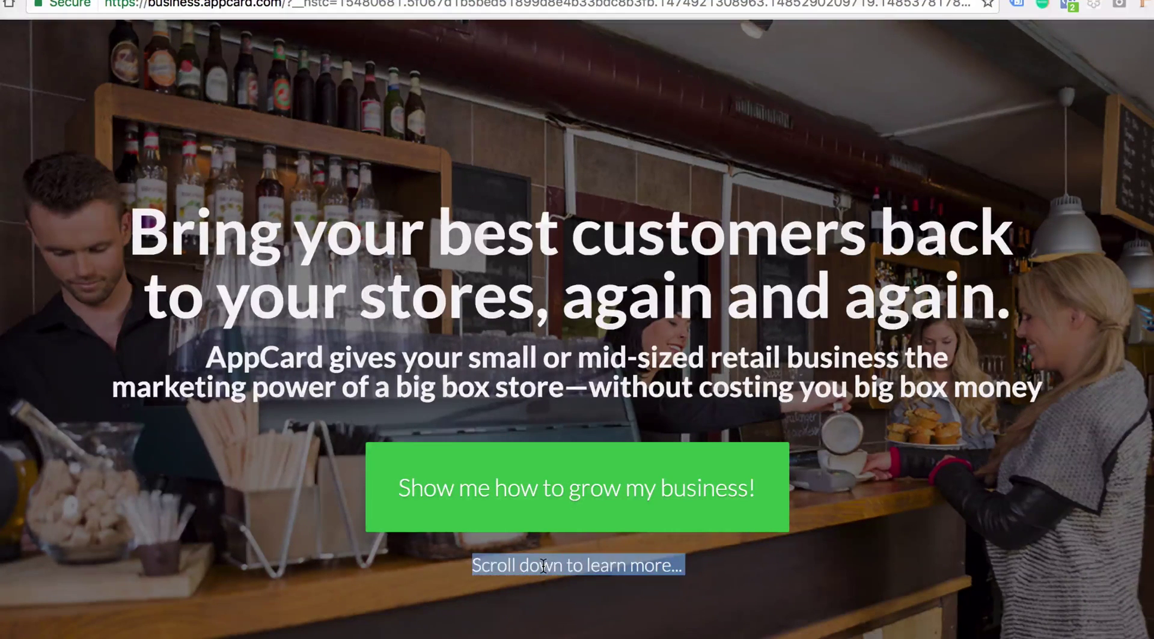
scroll(543, 564, down, 3)
scroll(543, 562, up, 3)
scroll(543, 562, down, 4)
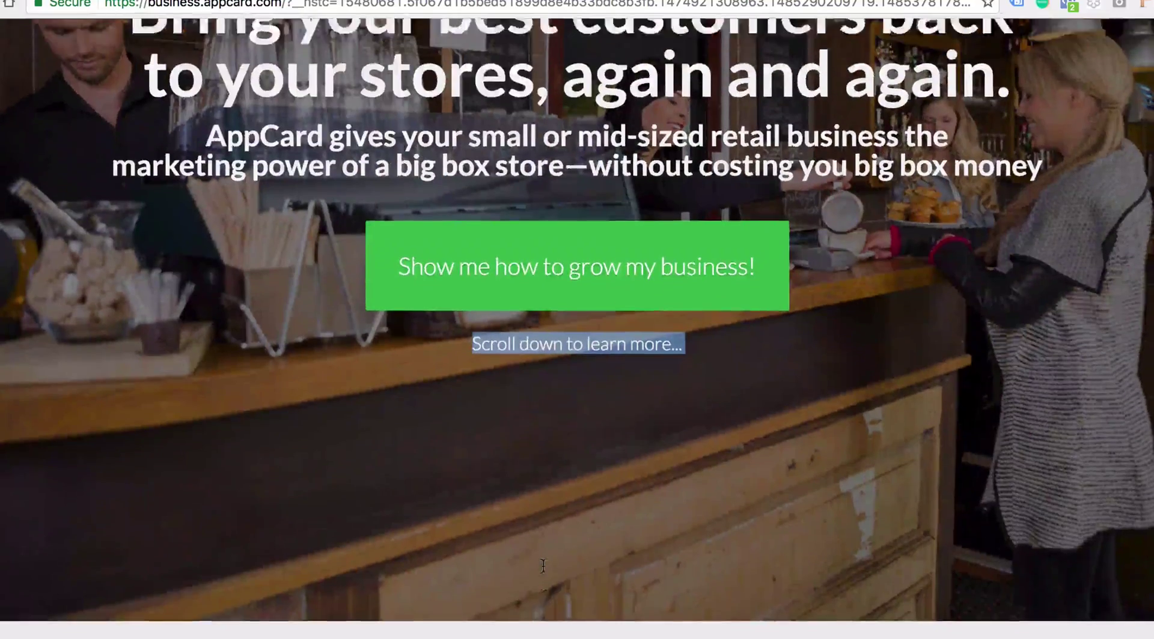
scroll(543, 565, up, 4)
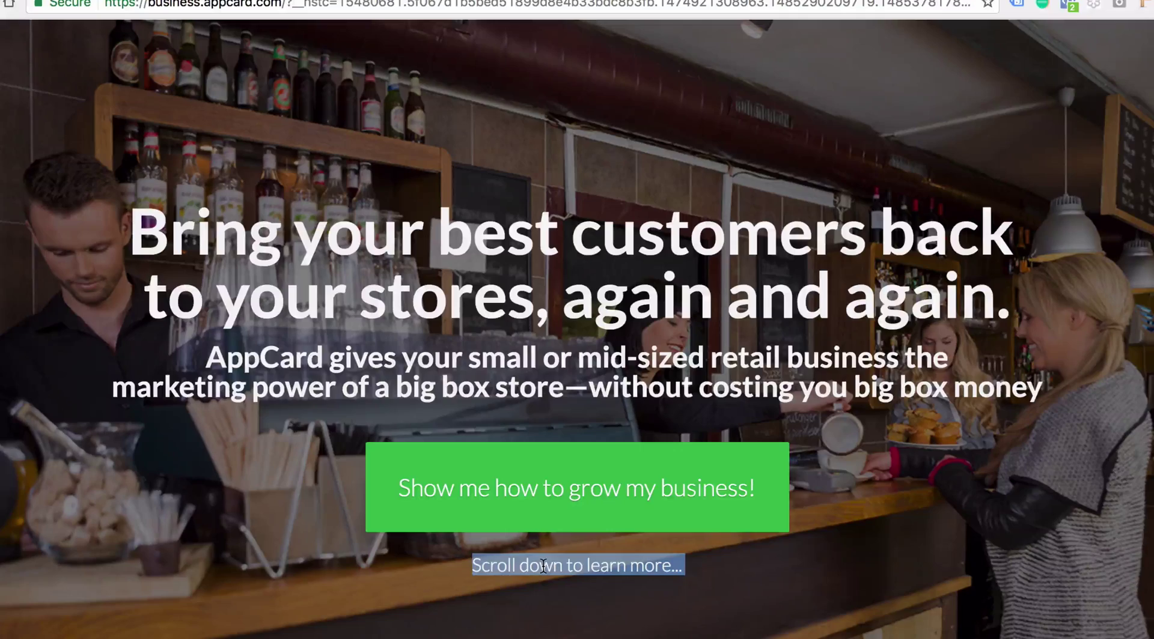
key(super+Tab)
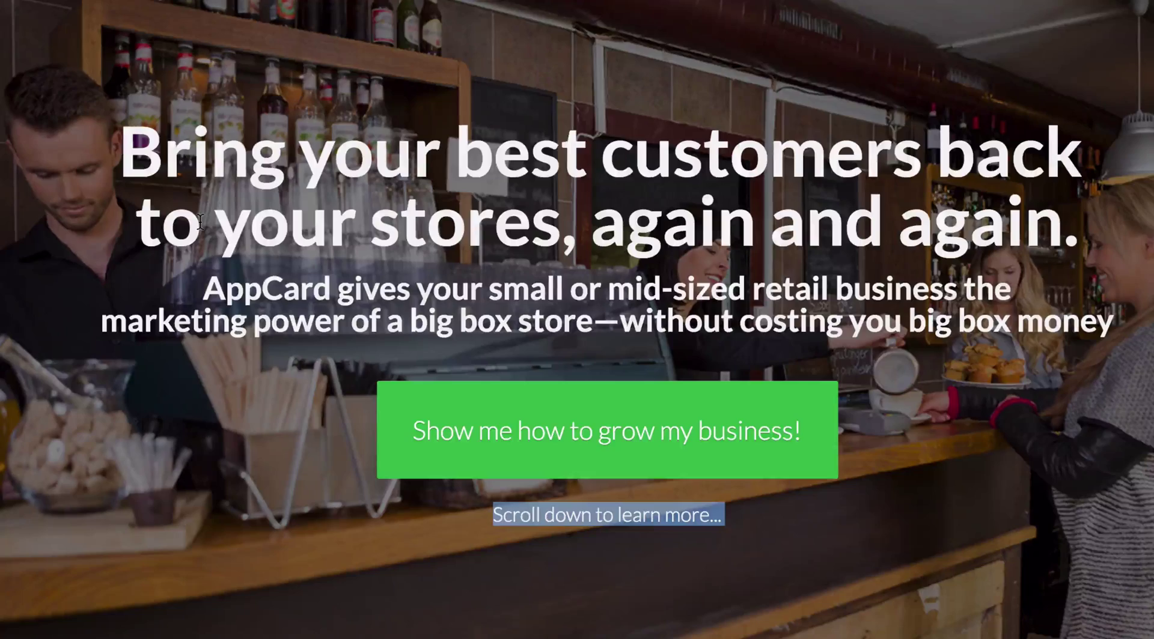
key(super+Tab)
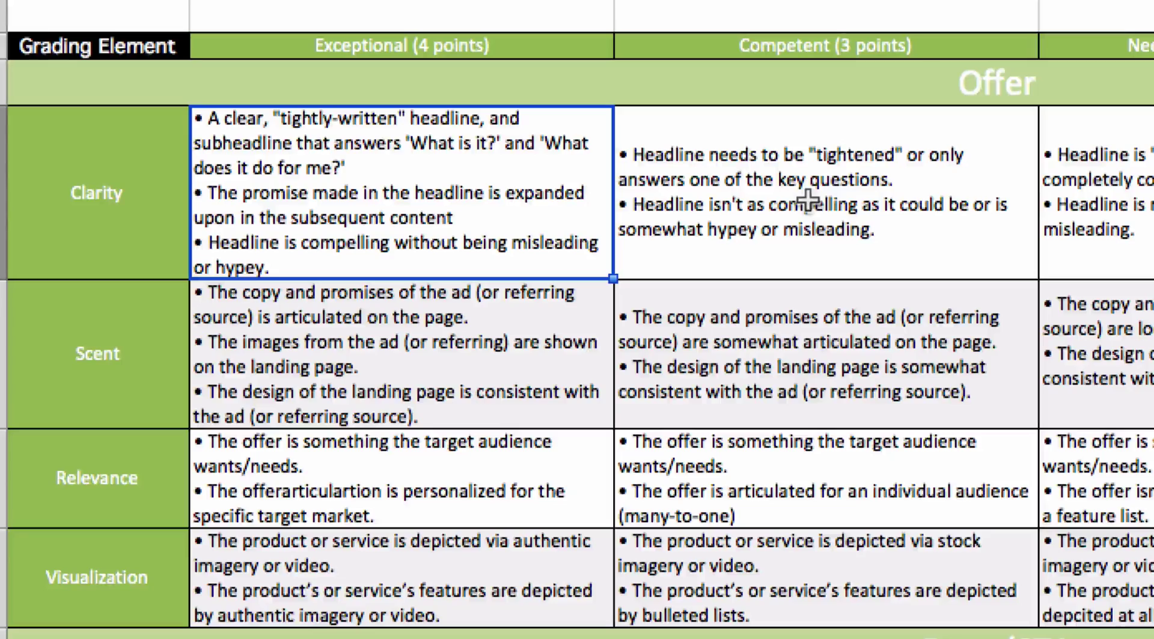
key(super+Tab)
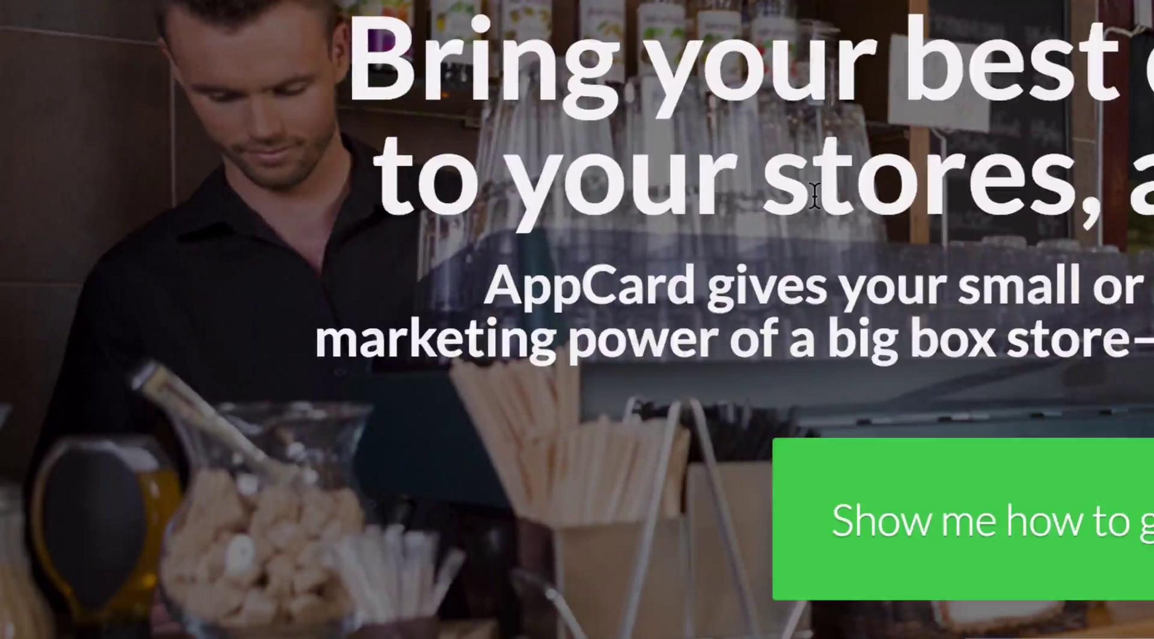
scroll(814, 195, down, 10)
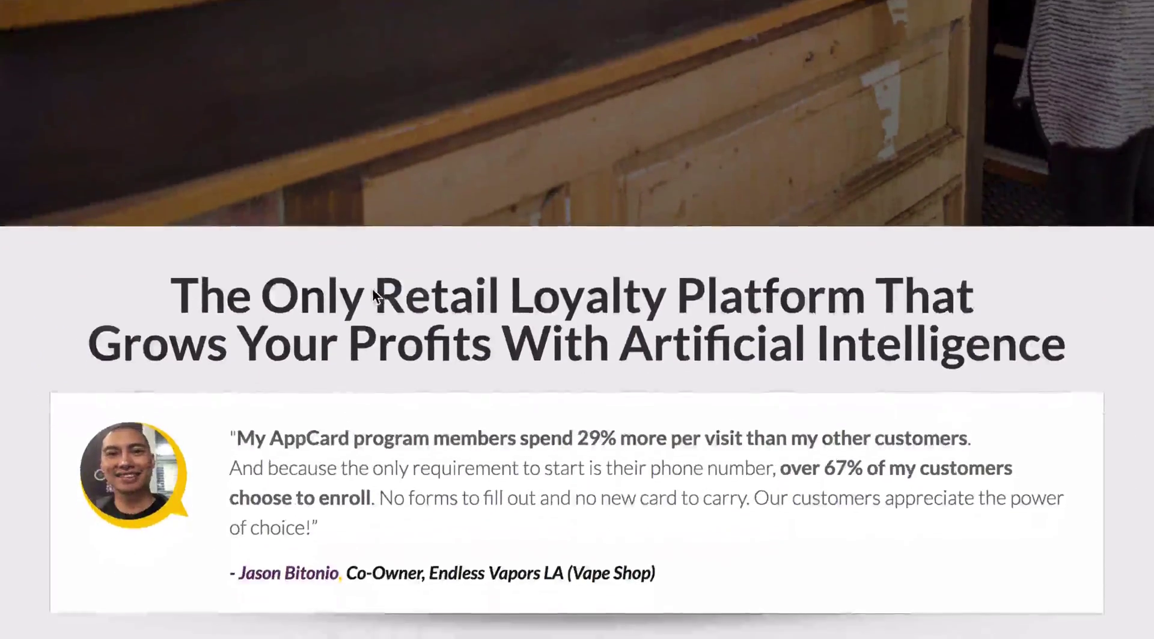
triple_click(283, 263)
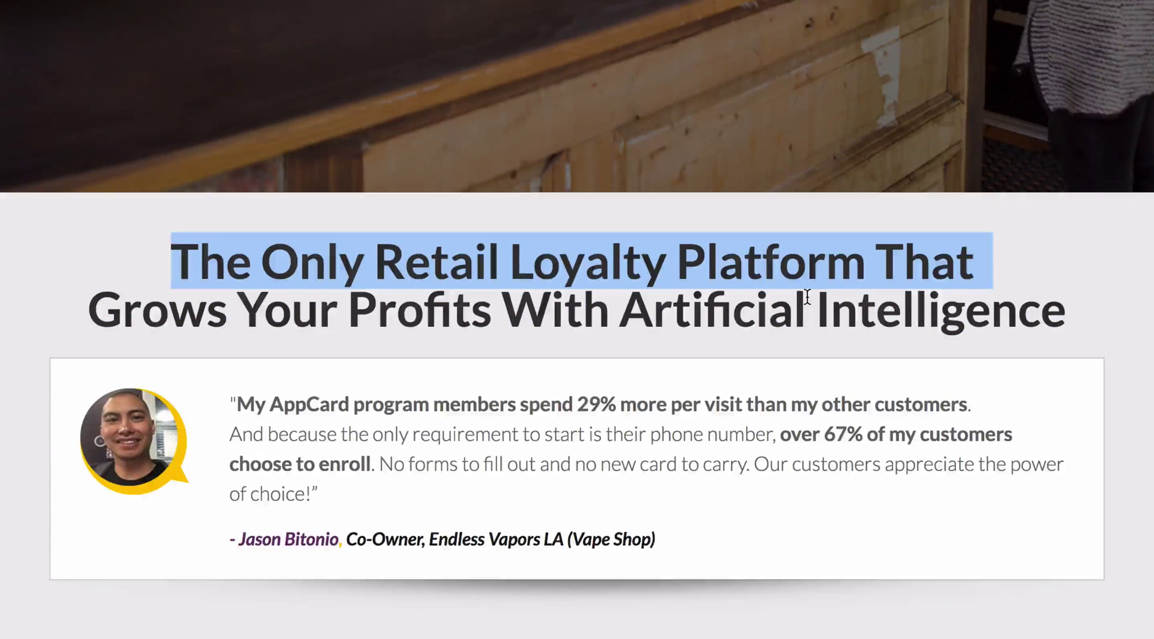
scroll(807, 297, down, 10)
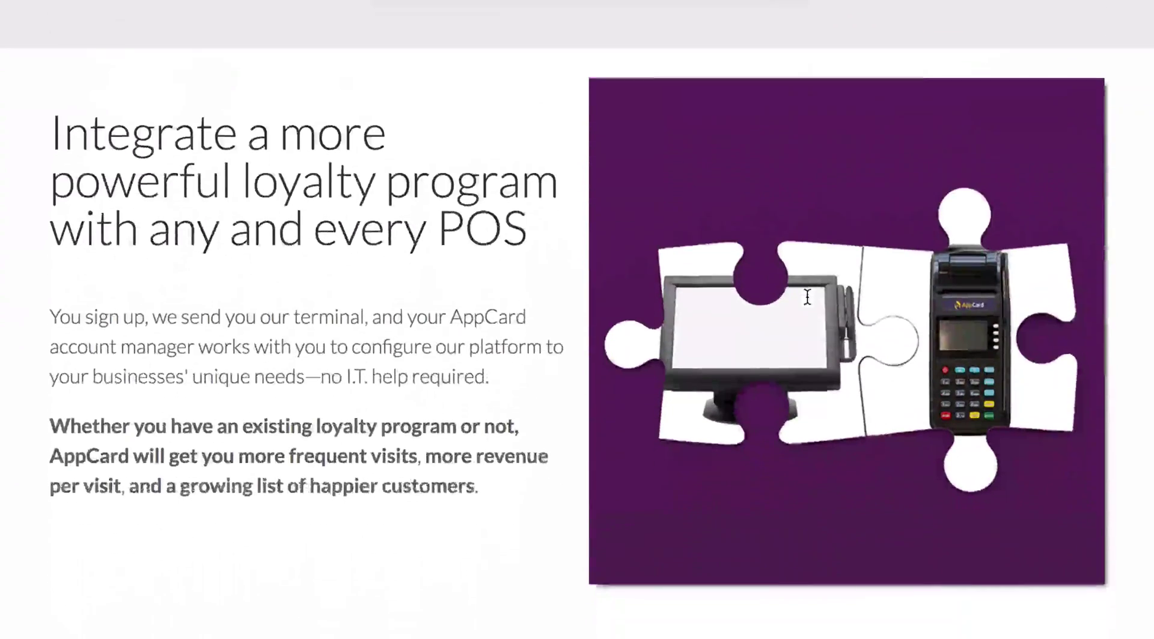
scroll(807, 297, down, 1)
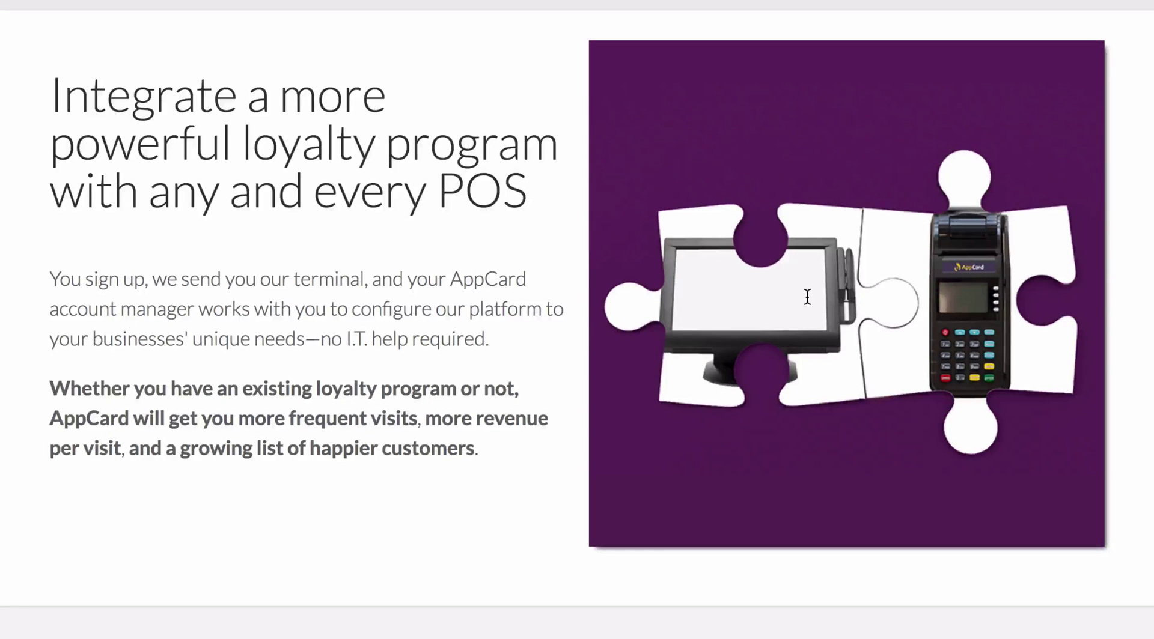
scroll(807, 297, down, 15)
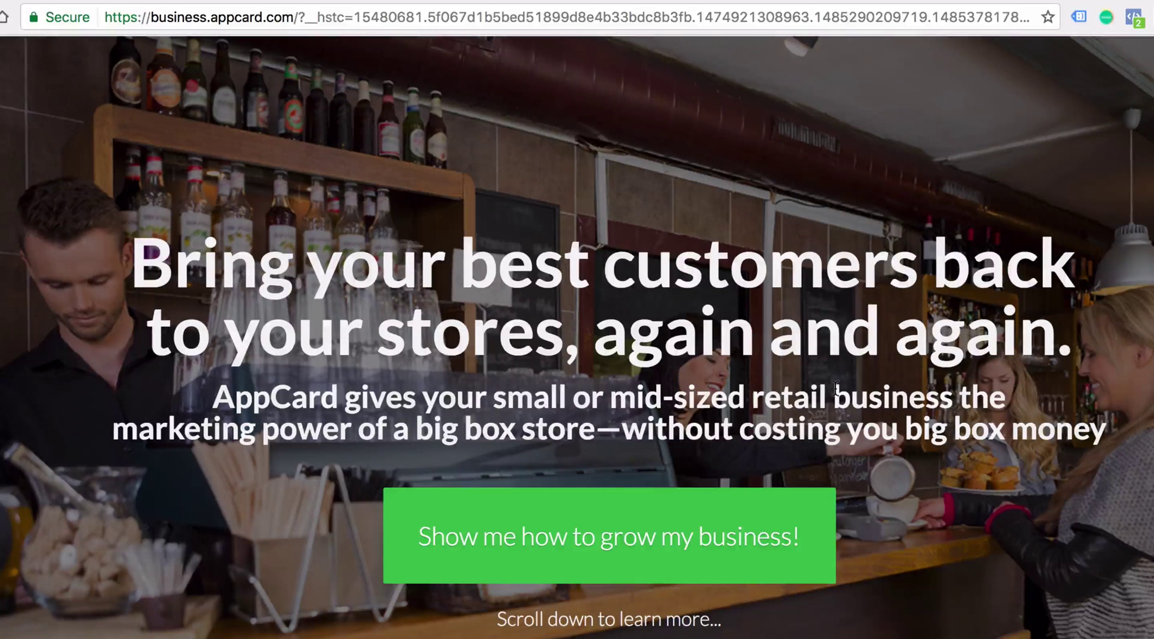
Switch from the AppCard page in Chrome back to the Landing Page Audit workbook.
key(super+Tab)
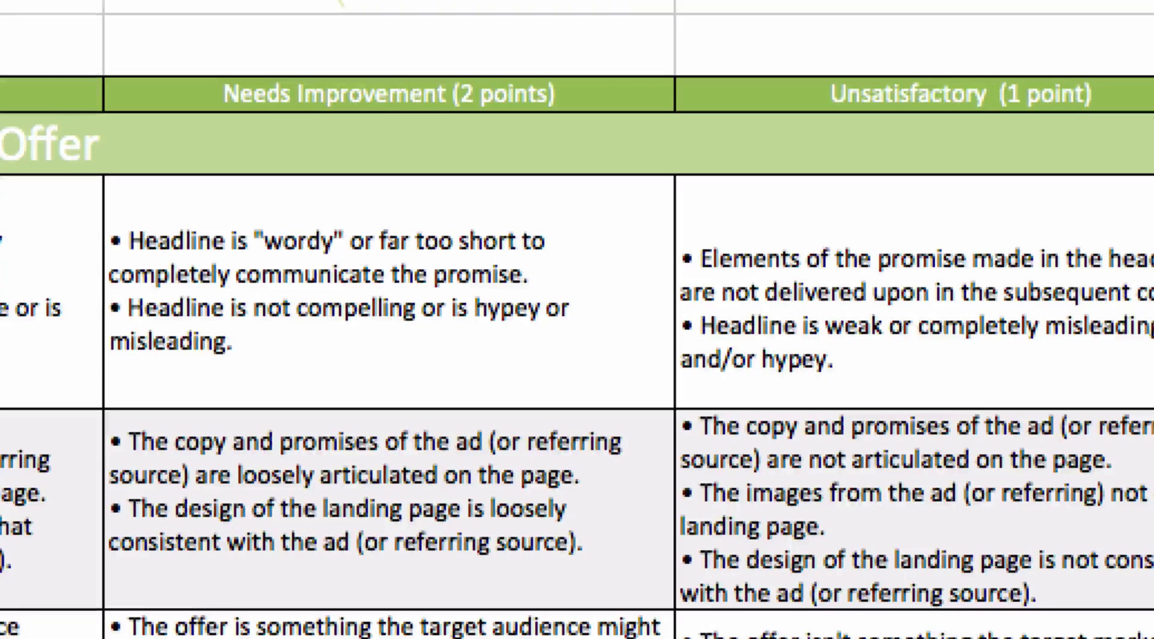
Select the 'Write the action items down here!' placeholder text in Action Items cell A31.
scroll(577, 361, down, 10)
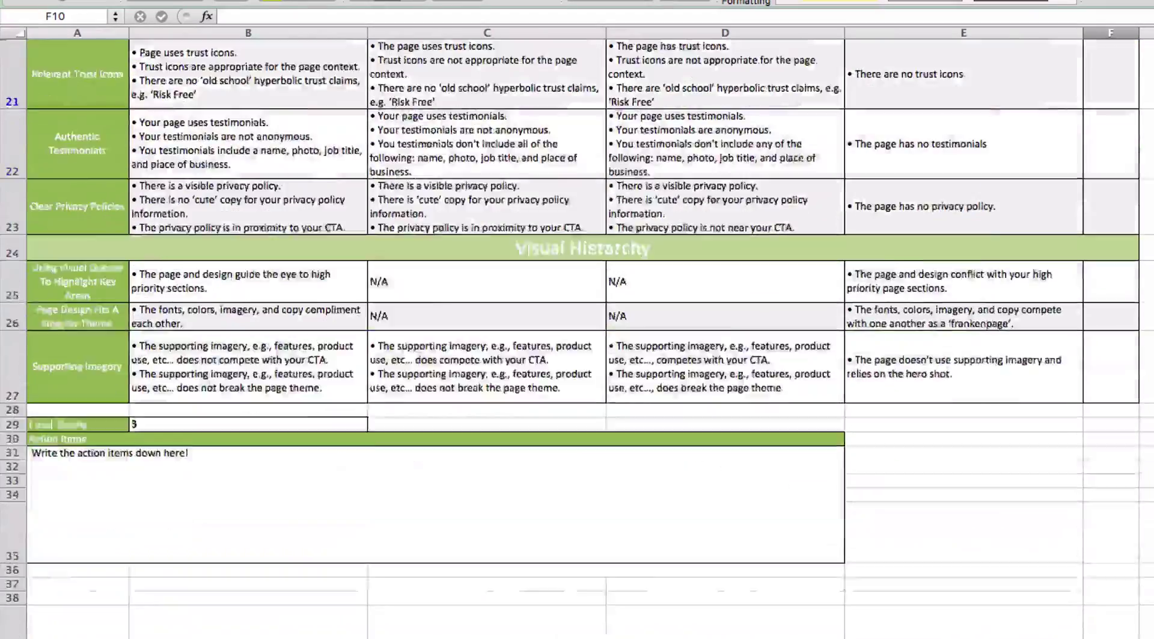
scroll(577, 301, down, 1)
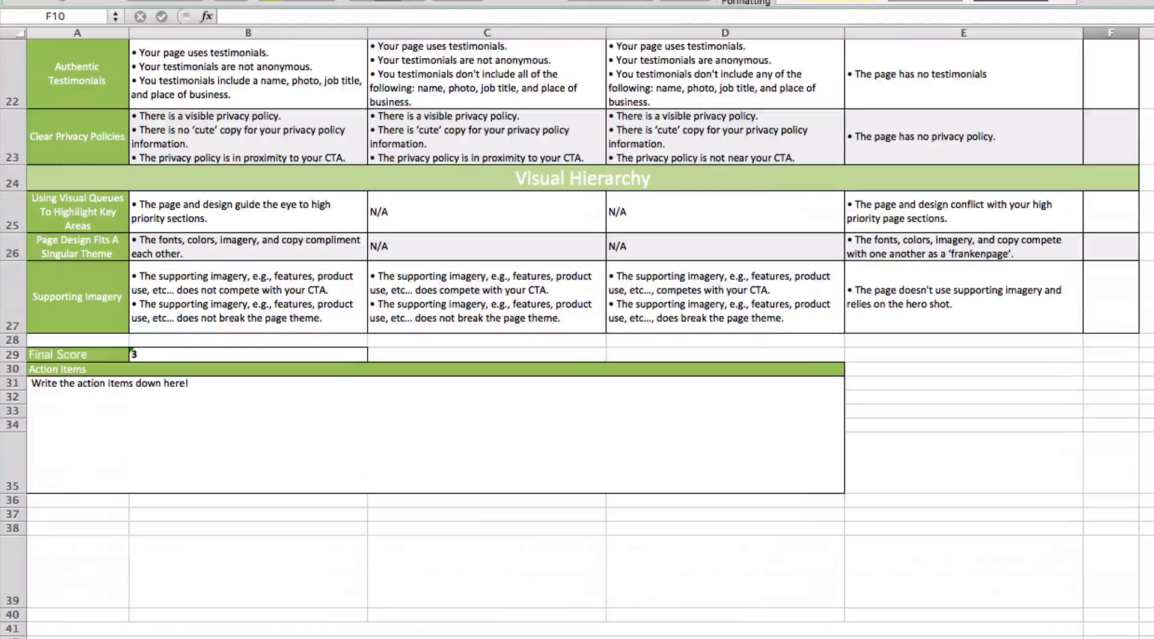
double_click(342, 403)
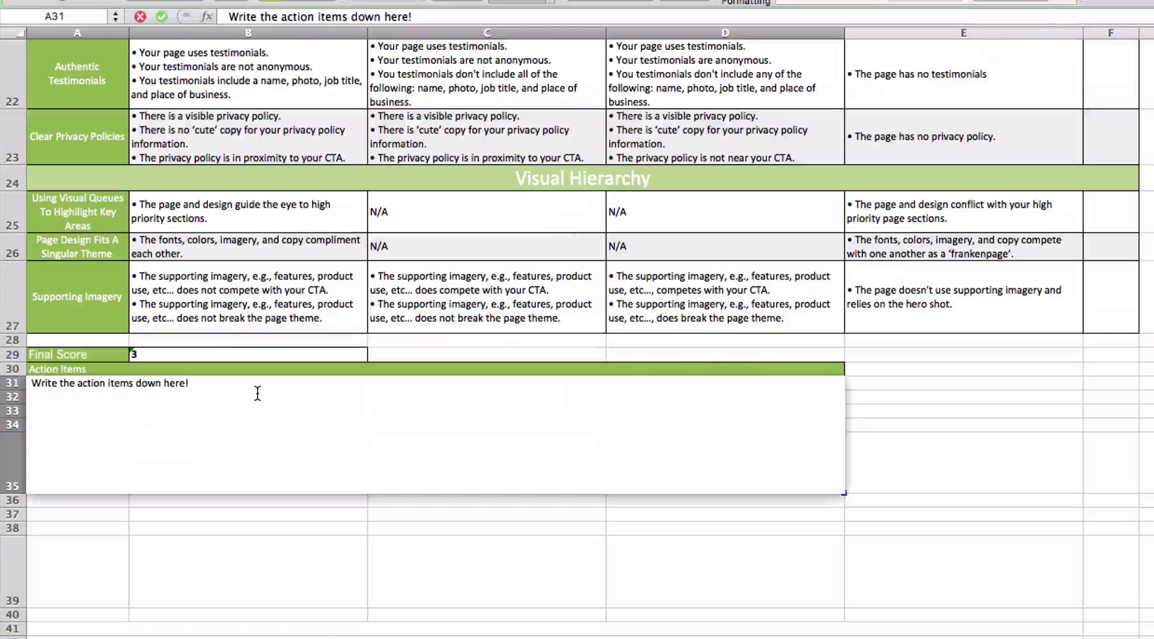
triple_click(90, 387)
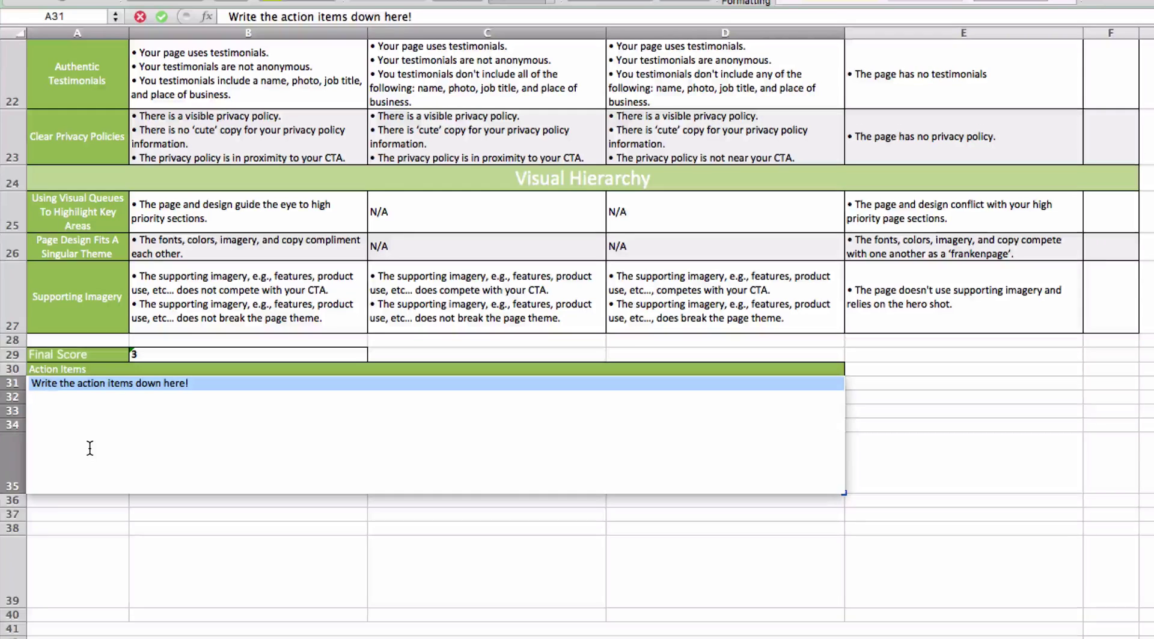
Write the headline-tightening action item, then add 'with subhead say more with less or say the same with less.'.
text(Tigh)
text(ten)
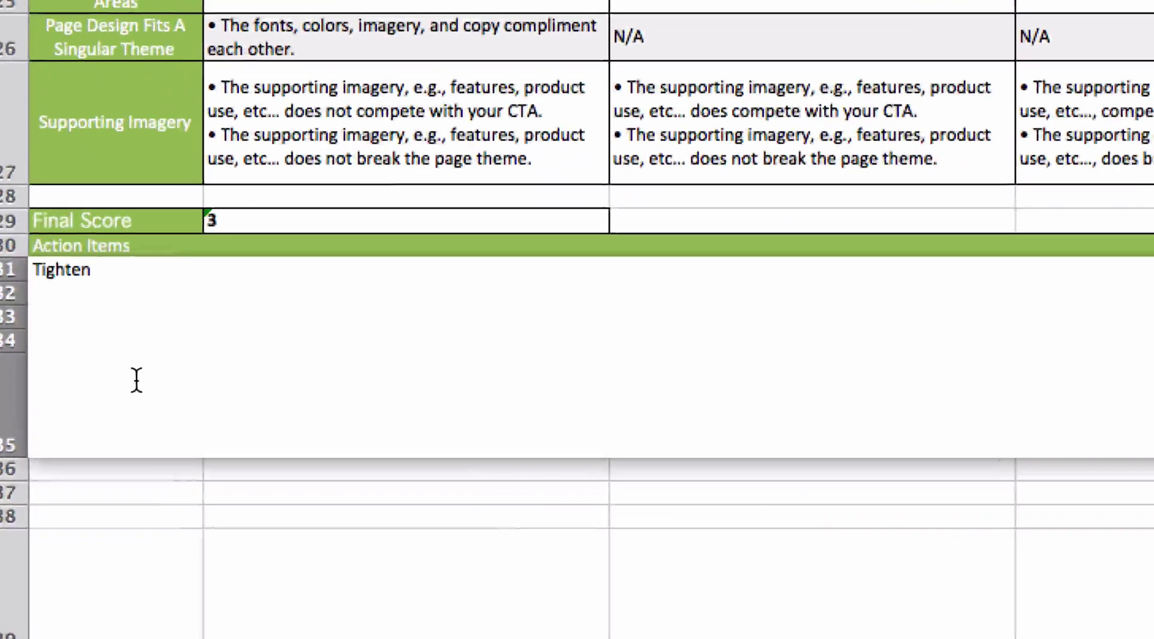
text( up the headline and)
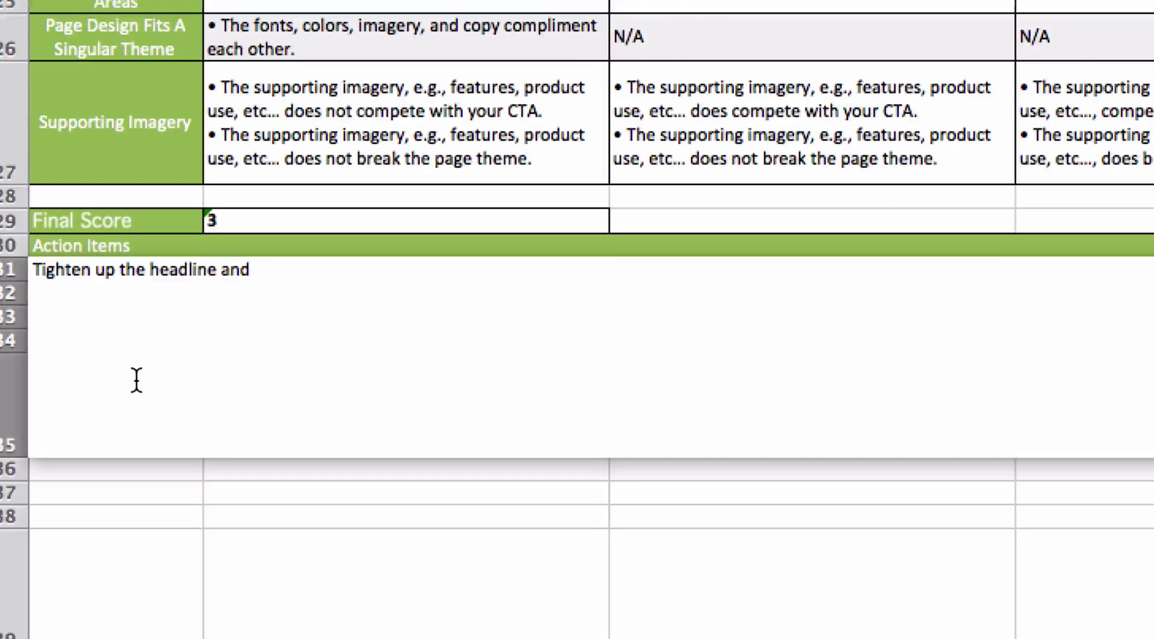
text( actually tell me what)
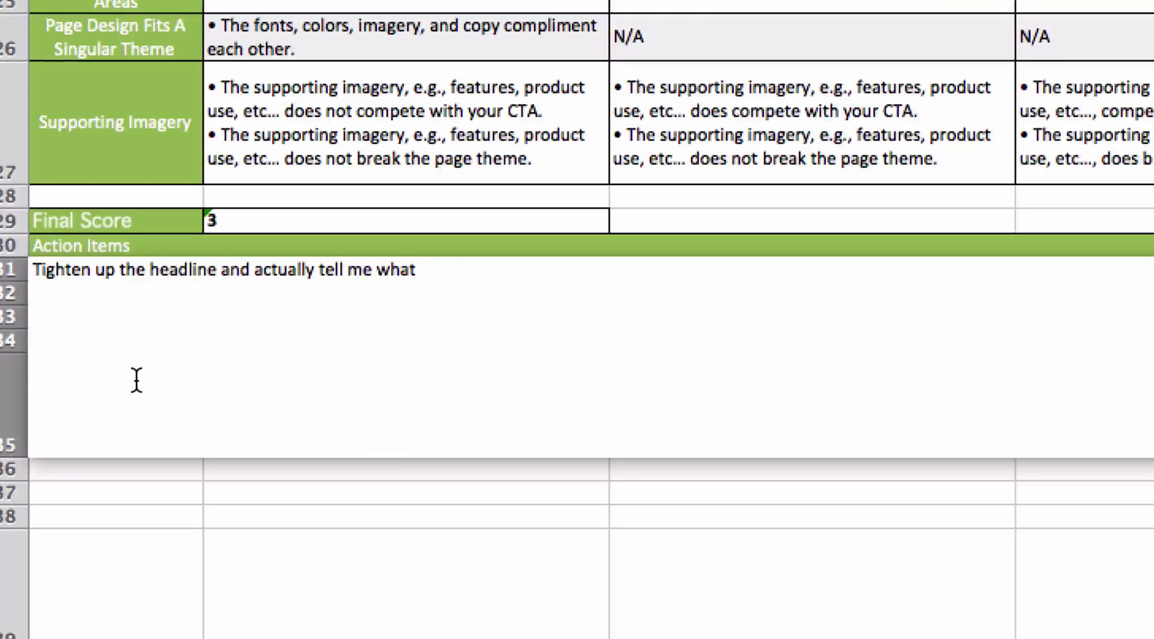
text( the heck I'm getting!)
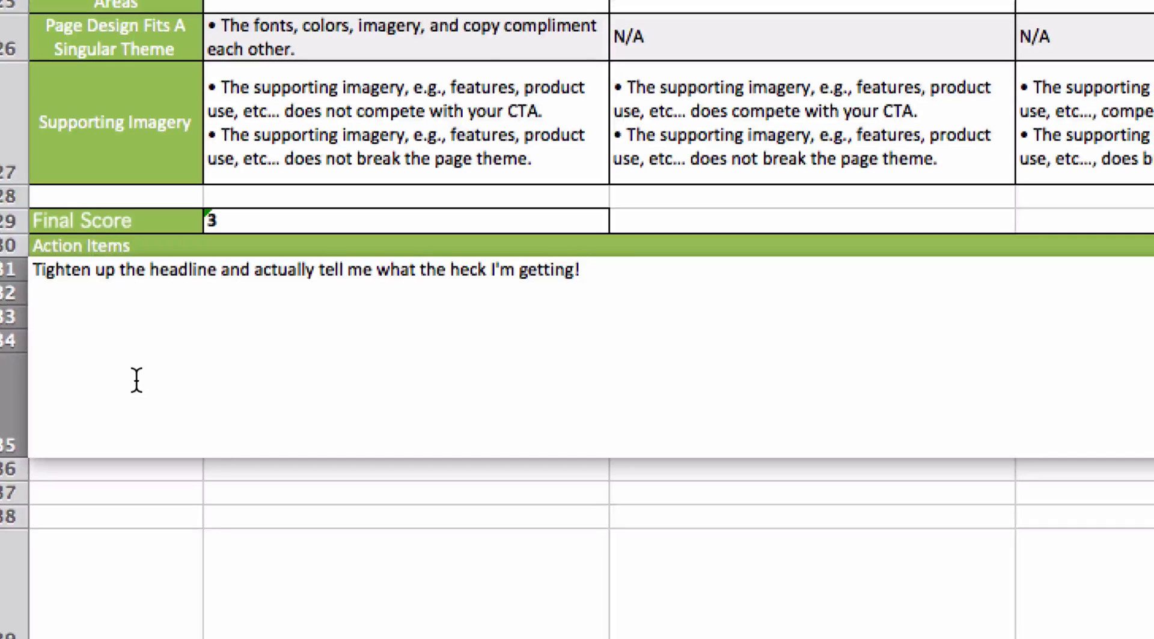
key(Return)
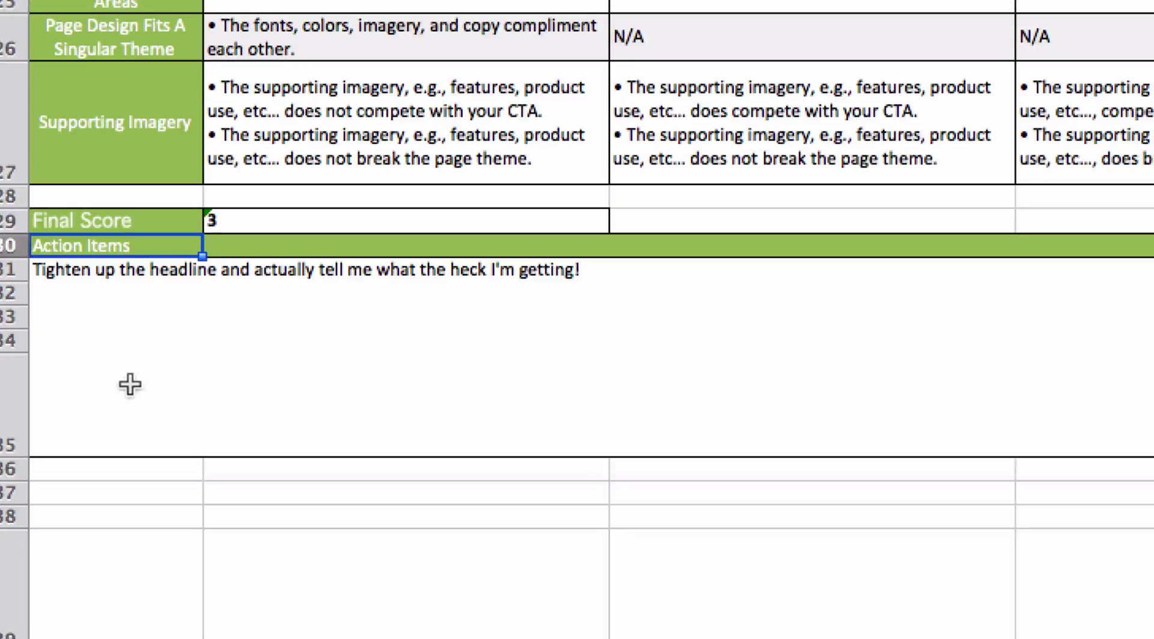
click(418, 391)
double_click(616, 283)
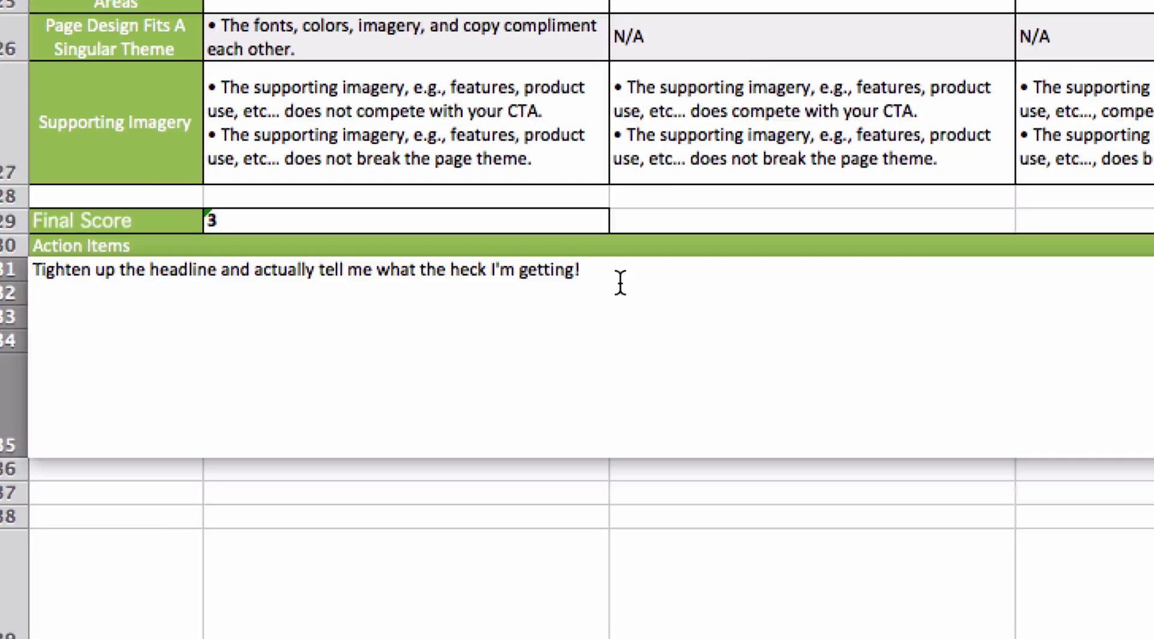
text(Also, with)
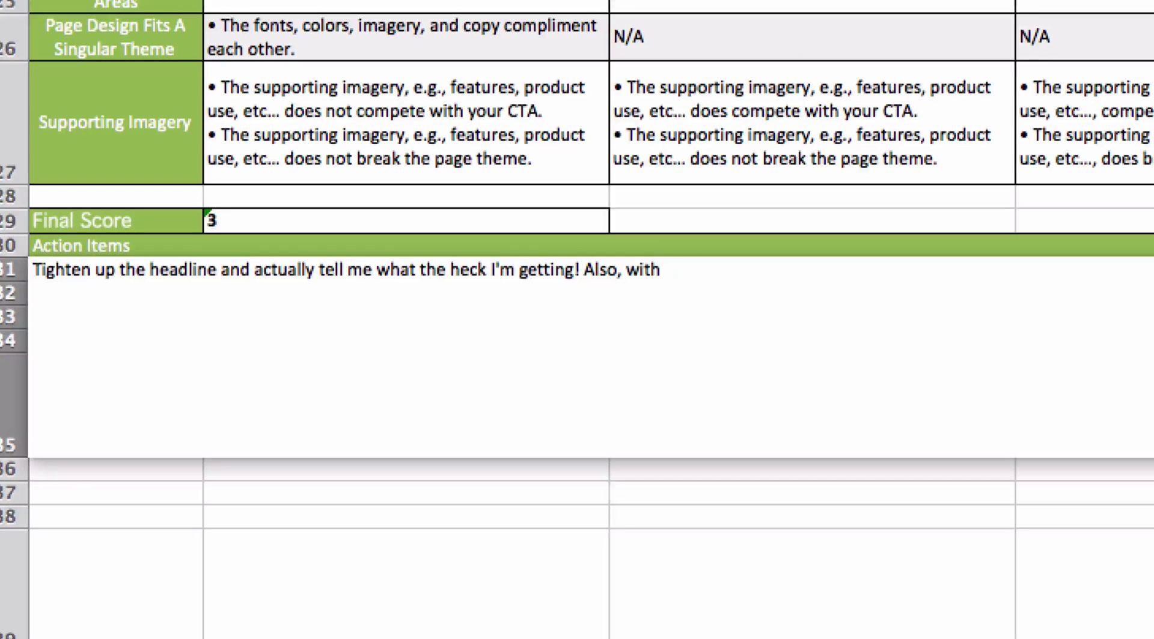
text( subhead)
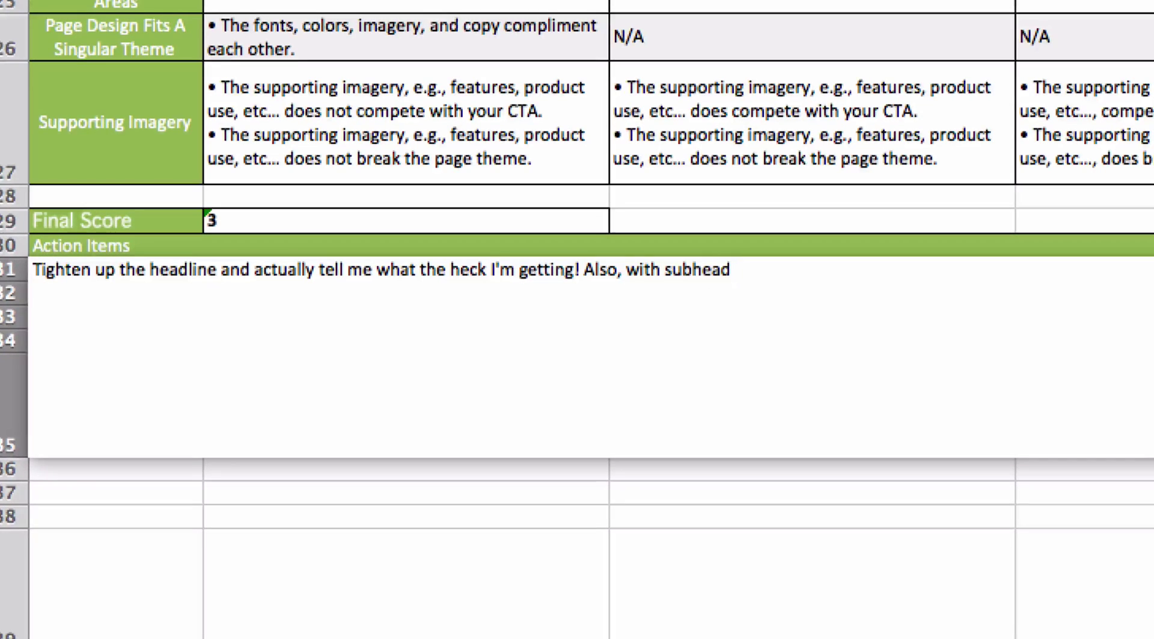
text( spend les)
key(BackSpace)
key(BackSpace)
key(BackSpace)
key(BackSpace)
key(BackSpace)
key(BackSpace)
key(BackSpace)
key(BackSpace)
key(BackSpace)
key(BackSpace)
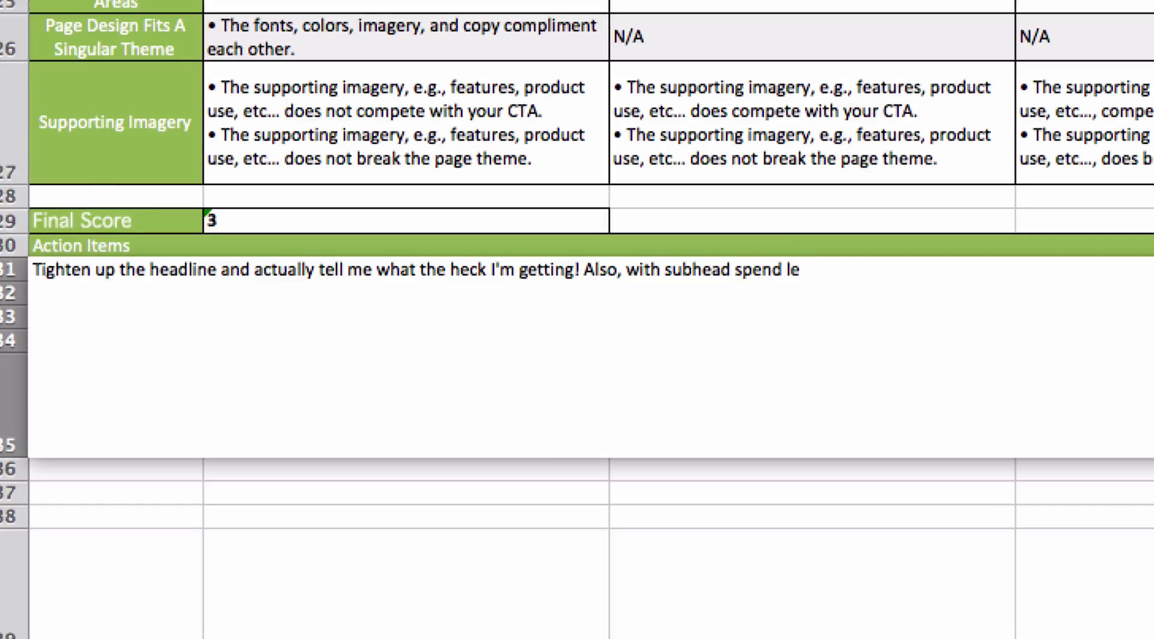
text(say more with less or say the)
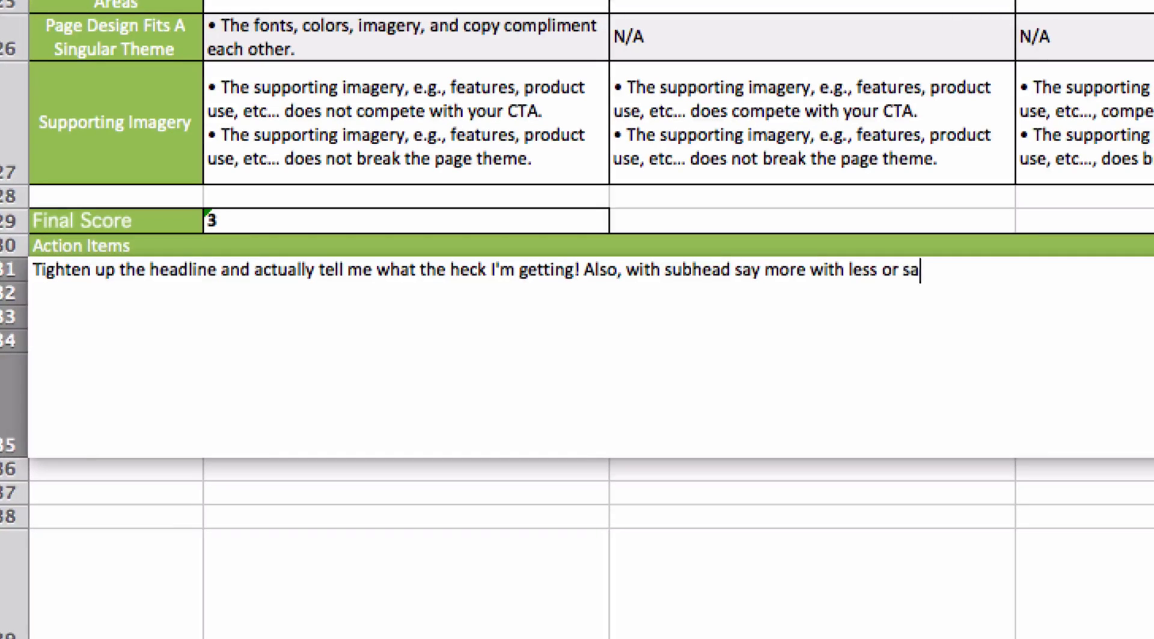
text( same with less.)
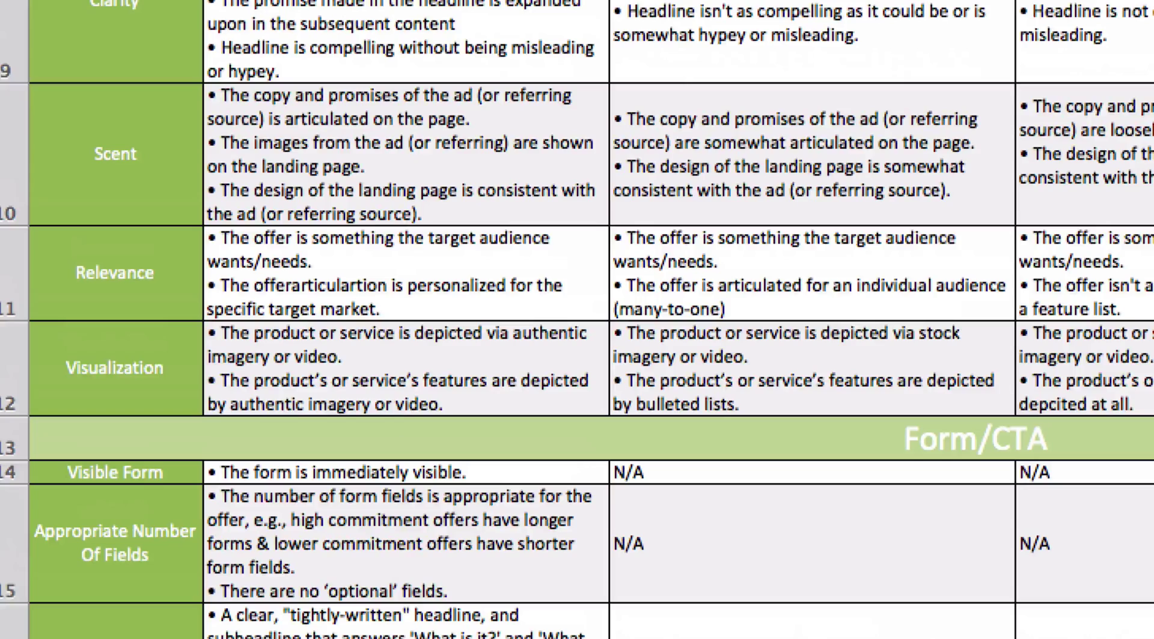
Score Scent 3, Relevance 2 and Visualization 1.
click(13, 42)
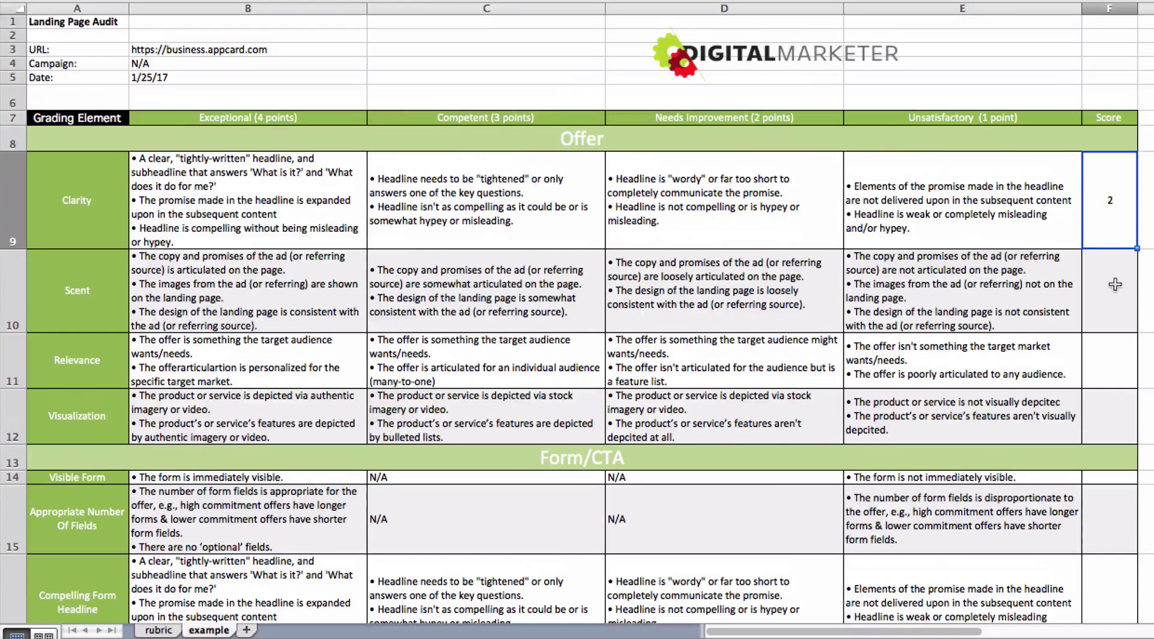
click(1115, 284)
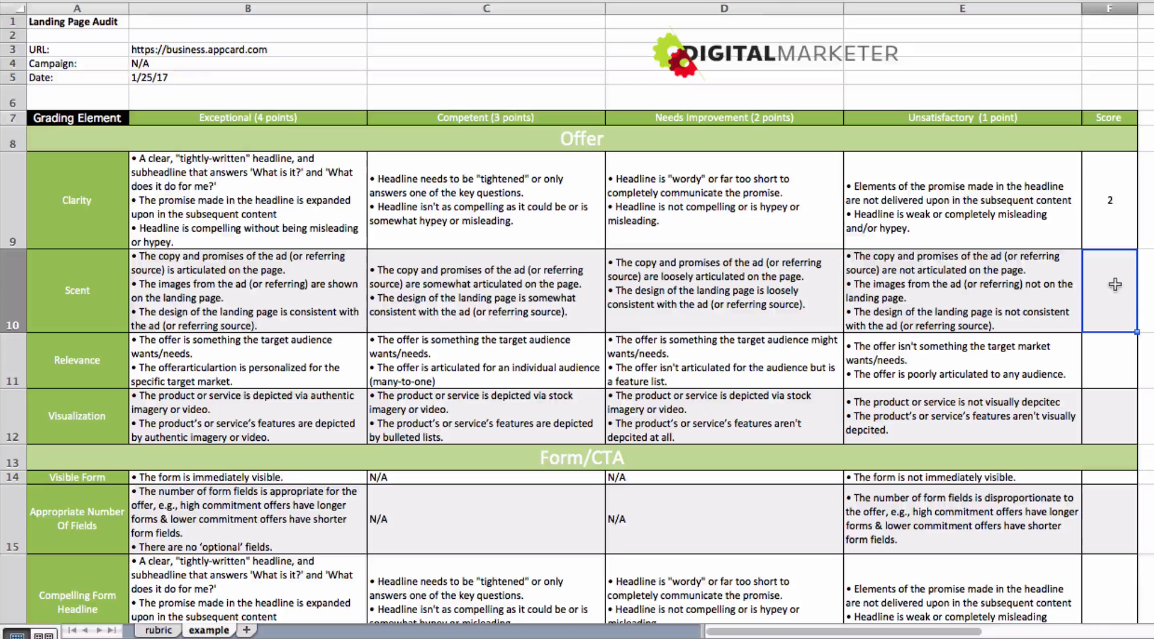
text(3)
key(Return)
text(2)
key(Return)
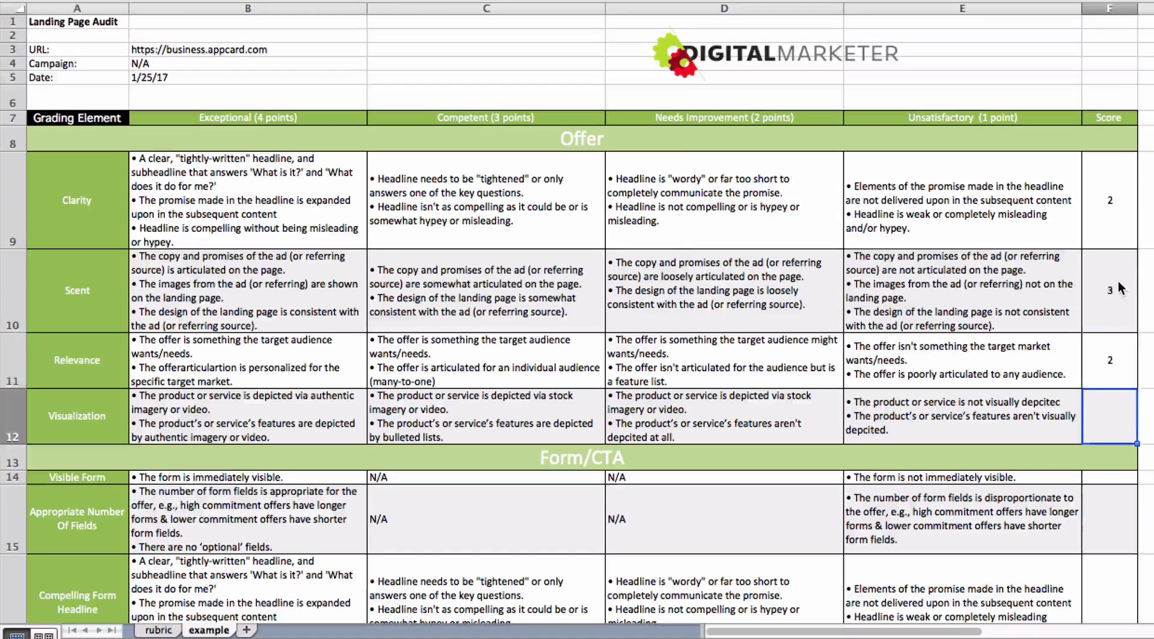
text(1)
Score 4 for Visible Form, Appropriate Number Of Fields, Compelling Form Headline and Visible & Noticeable CTA.
scroll(1119, 300, down, 3)
click(1110, 384)
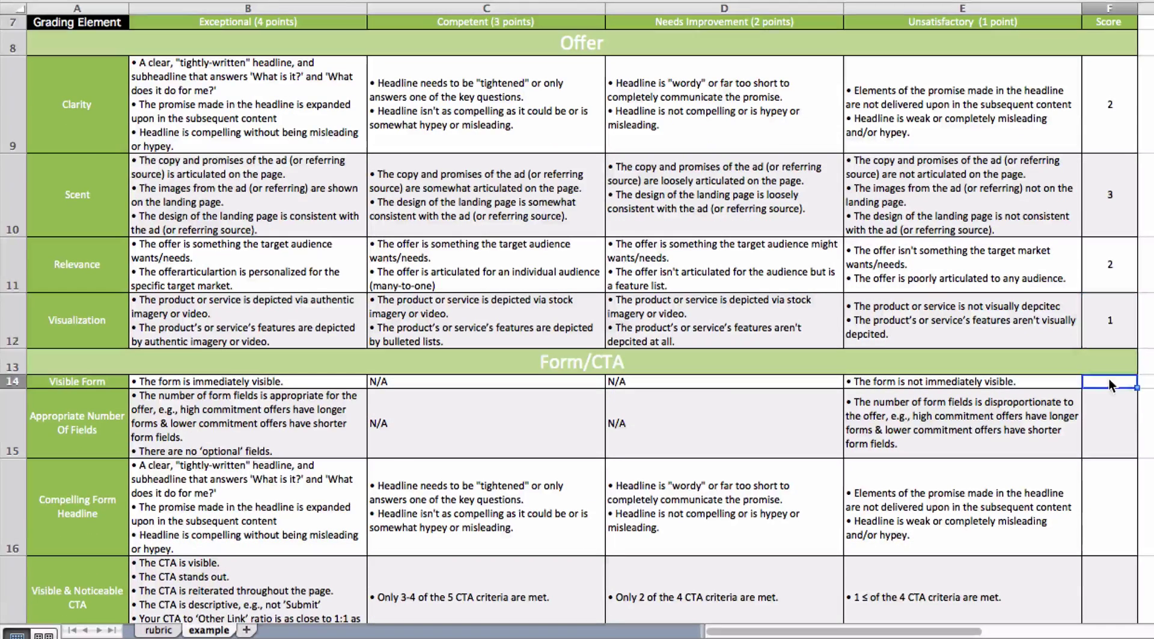
text(4)
key(Return)
scroll(1110, 381, down, 5)
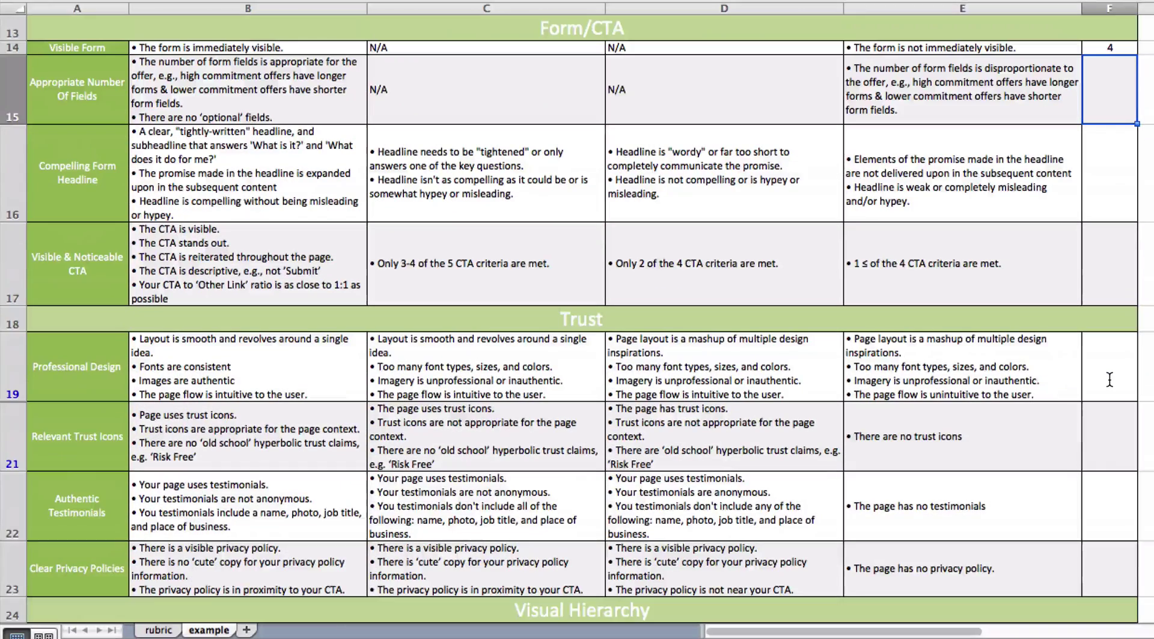
text(4)
key(Return)
text(4)
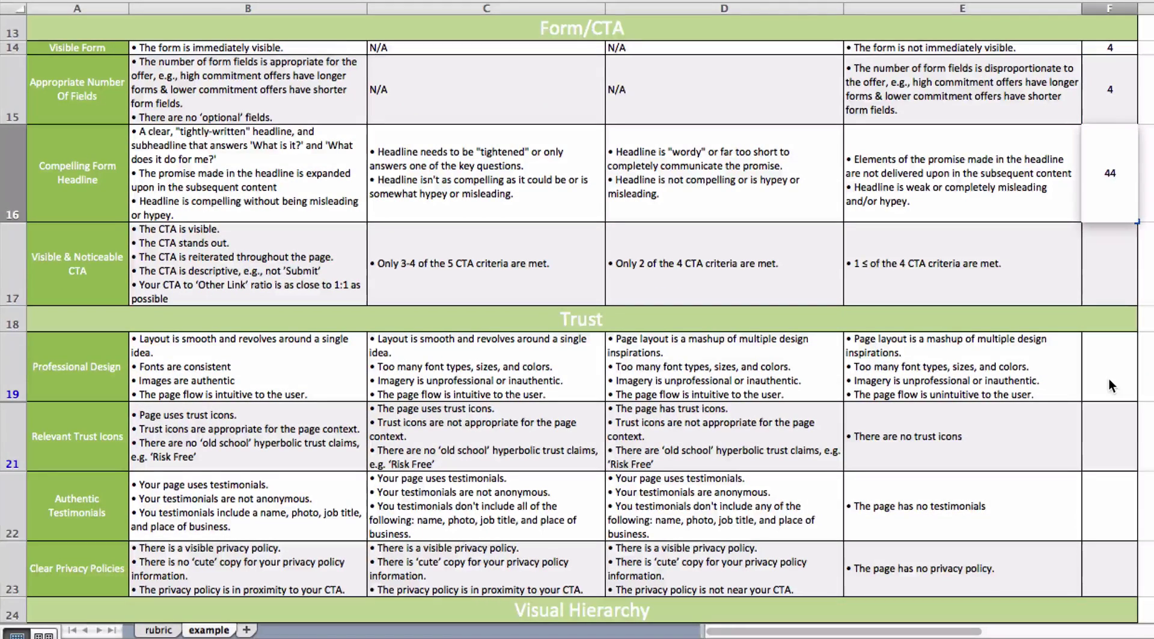
key(Return)
text(4)
key(Return)
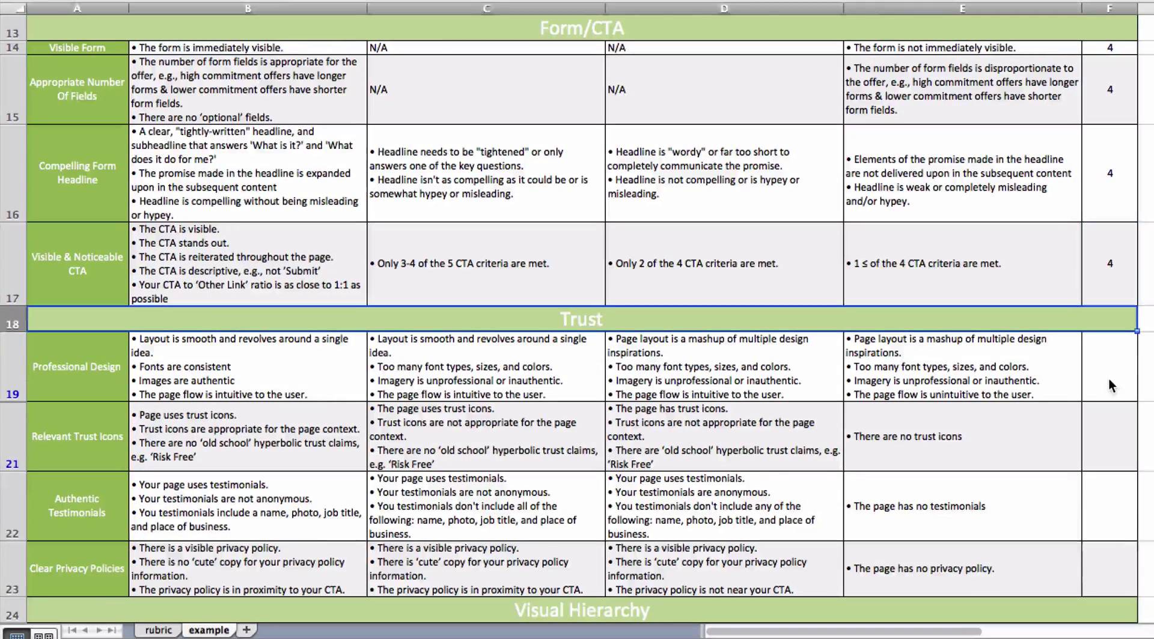
Score 4 for Professional Design, Relevant Trust Icons, Authentic Testimonials and Clear Privacy Policies.
click(1108, 378)
text(4)
key(Return)
text(4)
key(Return)
text(4)
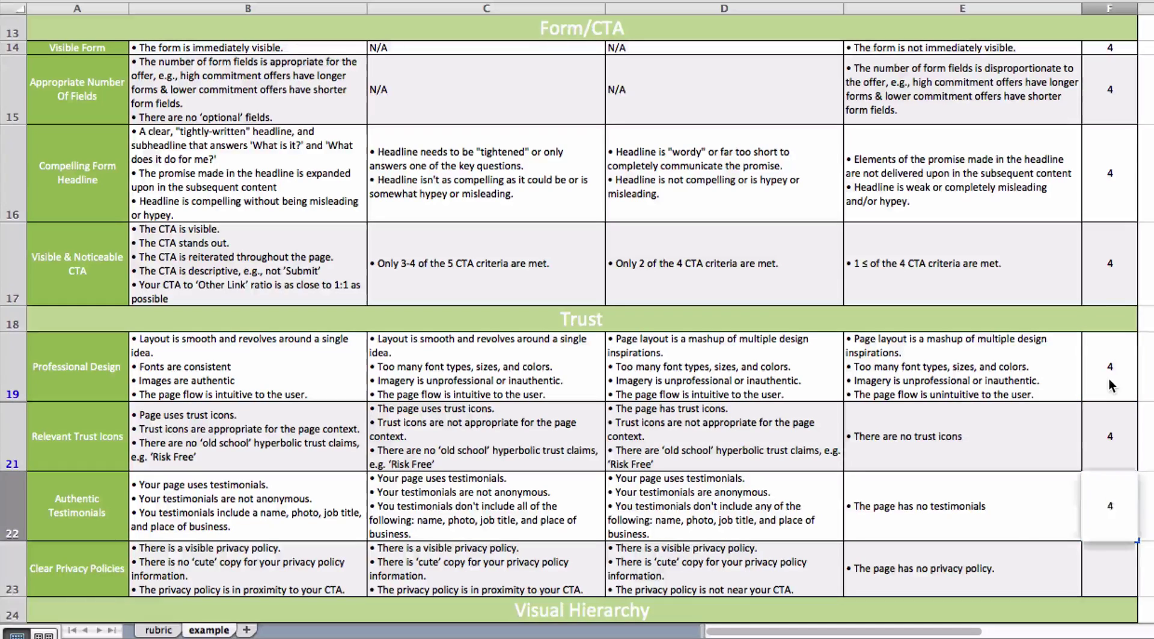
key(Return)
text(4)
key(Return)
Score 4 for Using Visual Queues, Page Design Fits A Singular Theme and Supporting Imagery.
key(Return)
text(4)
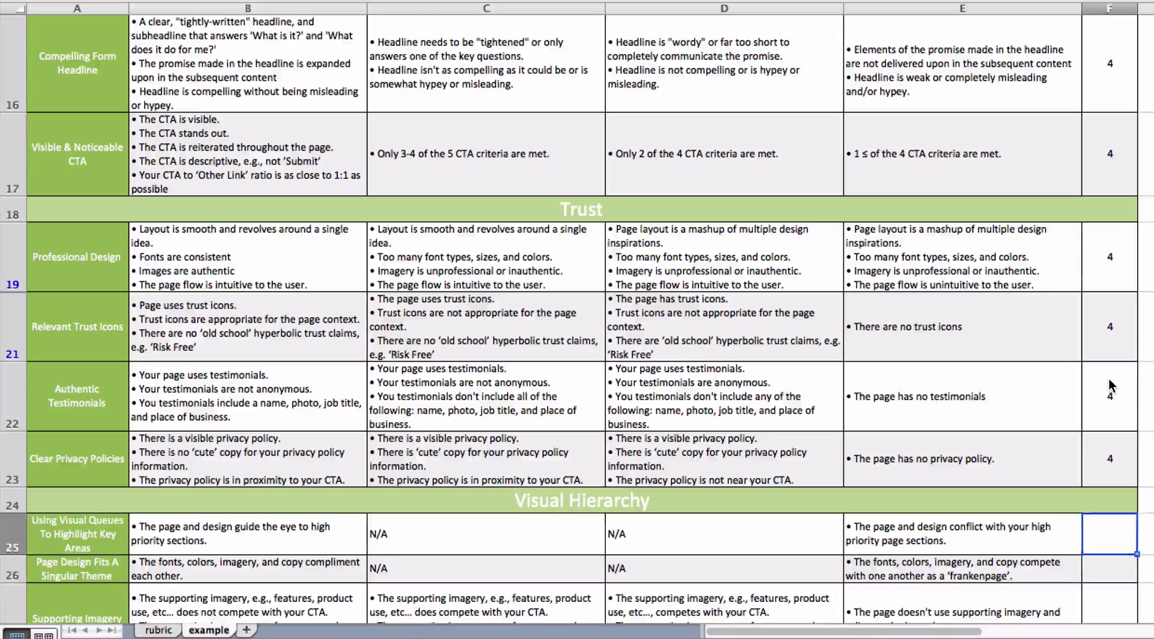
key(Return)
text(4)
key(Return)
text(4)
key(Return)
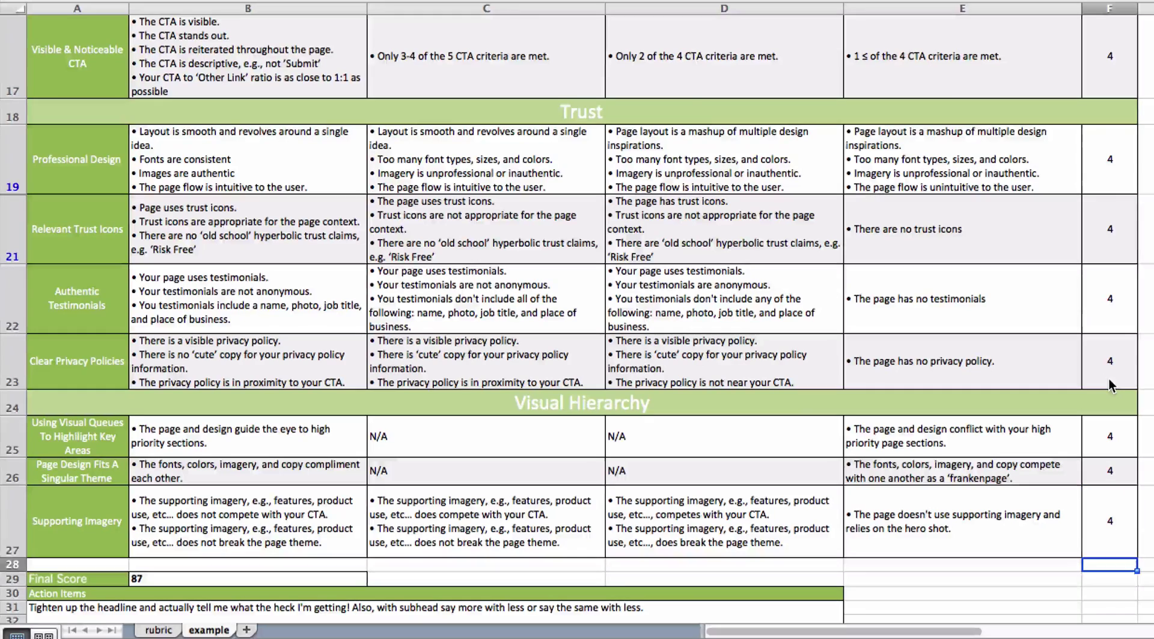
key(Return)
key(Return)
key(Return)
key(Return)
key(Return)
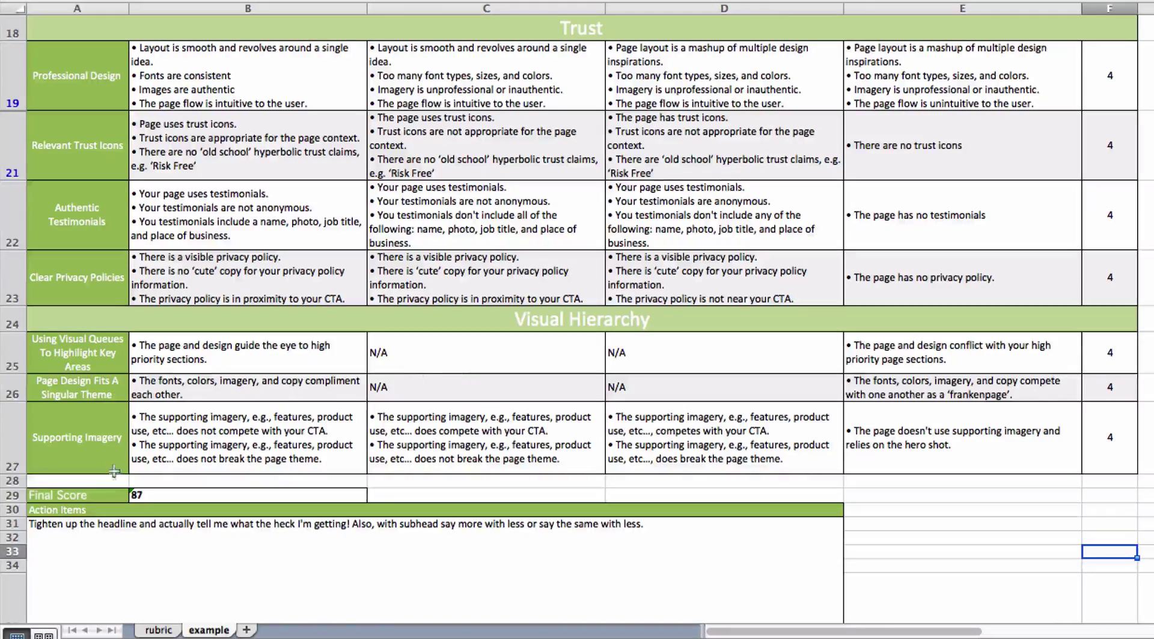
click(154, 500)
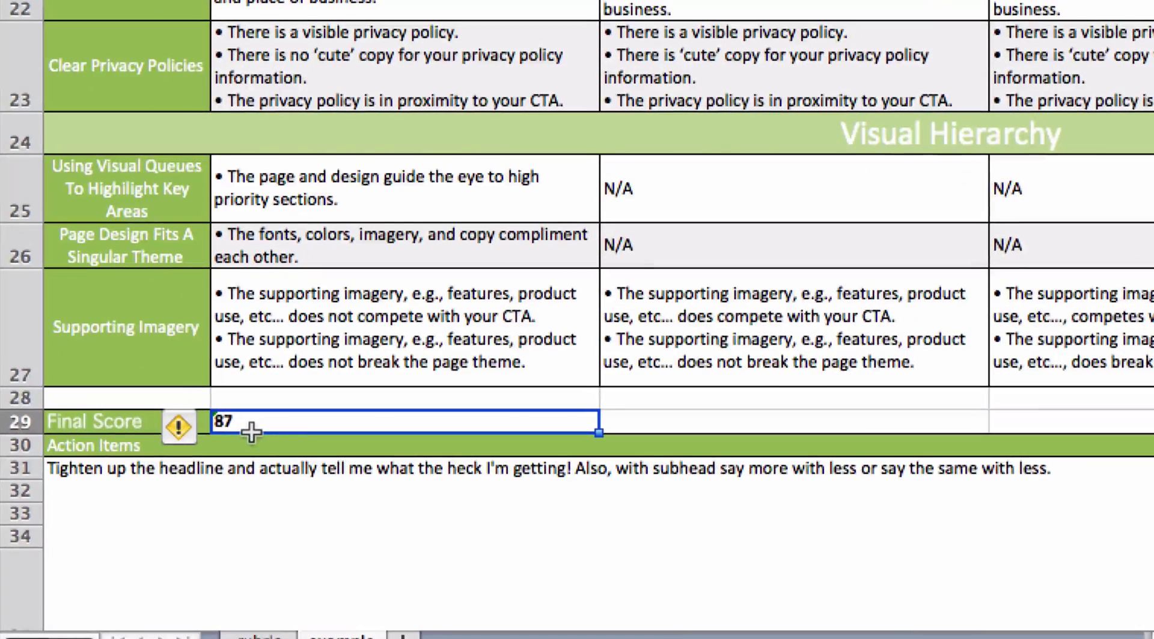
click(469, 551)
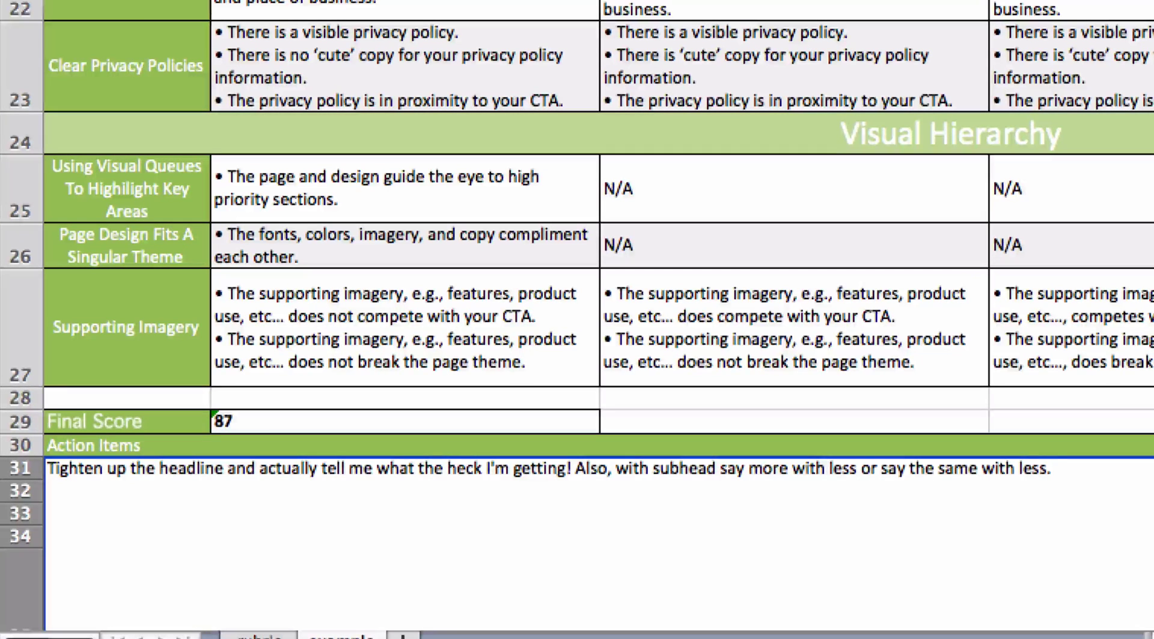
scroll(577, 318, up, 5)
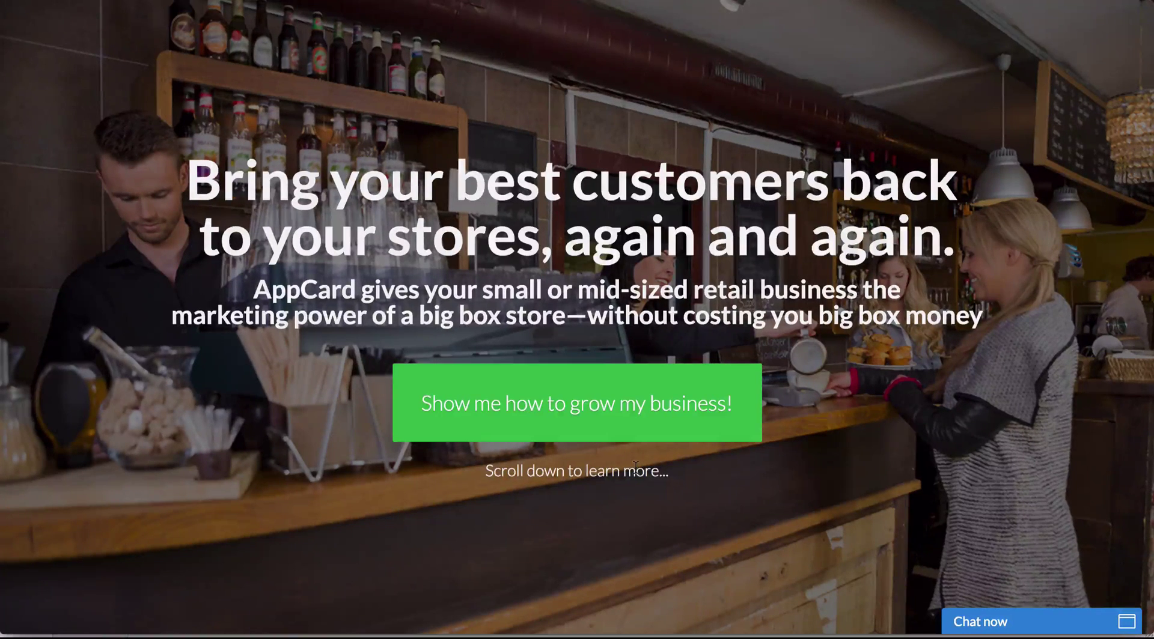
Switch from the AppCard page back to the completed Landing Page Audit sheet in Excel.
key(super+Tab)
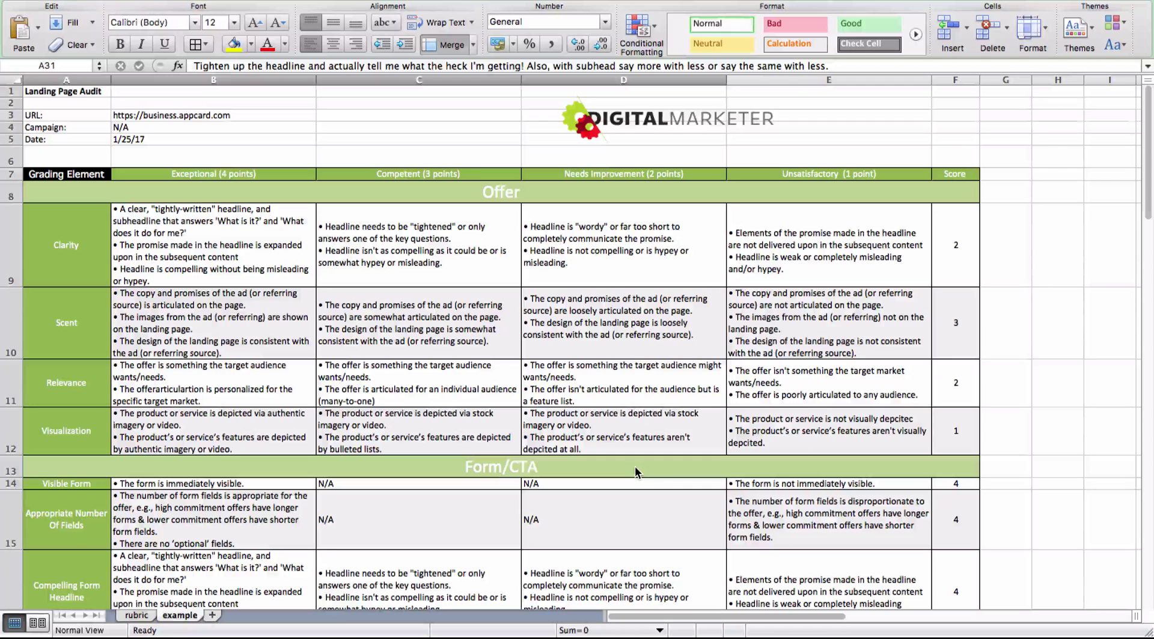